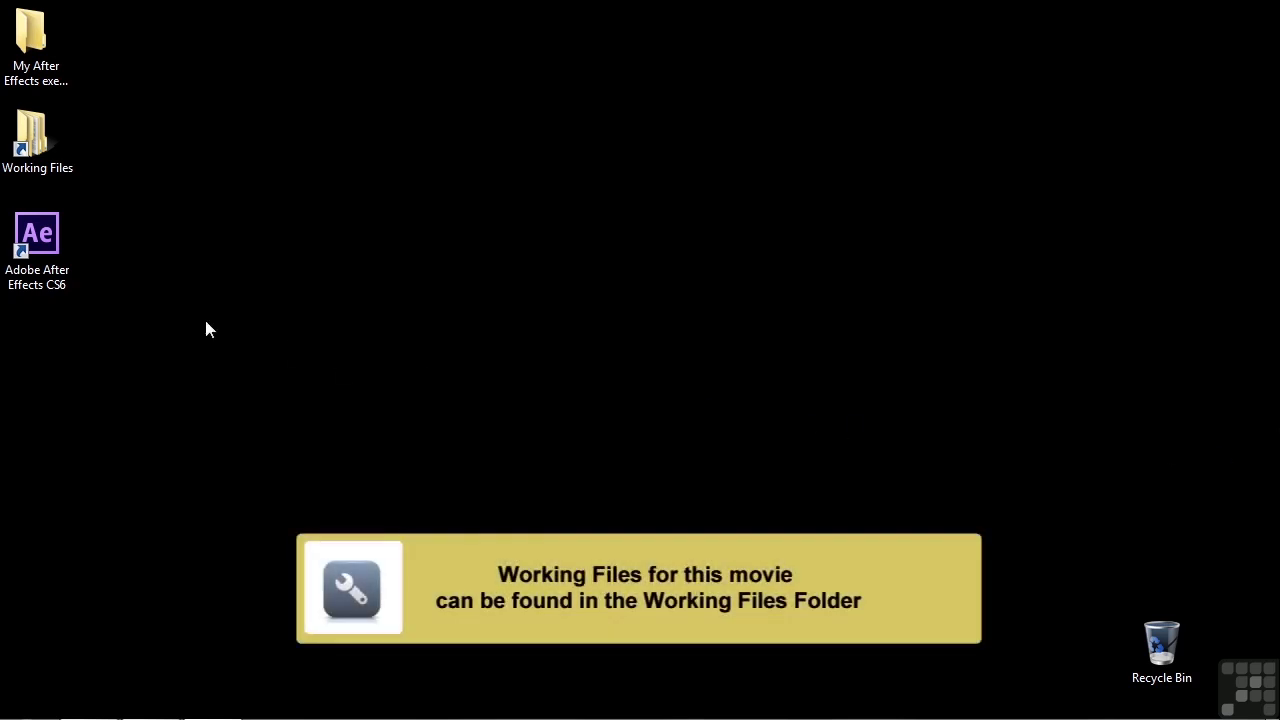
Open the Working Files folder from its desktop shortcut
double_click(30, 143)
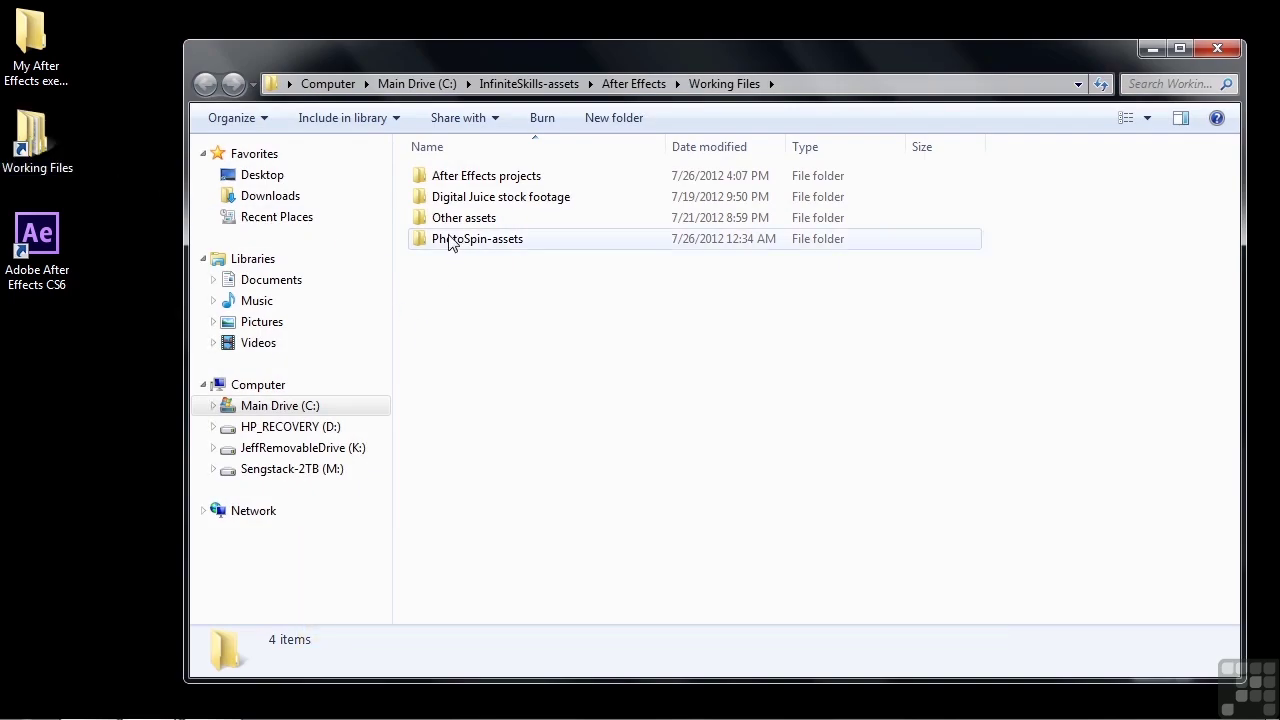
Launch 0202-walk-through.aep from the After Effects projects folder
double_click(447, 181)
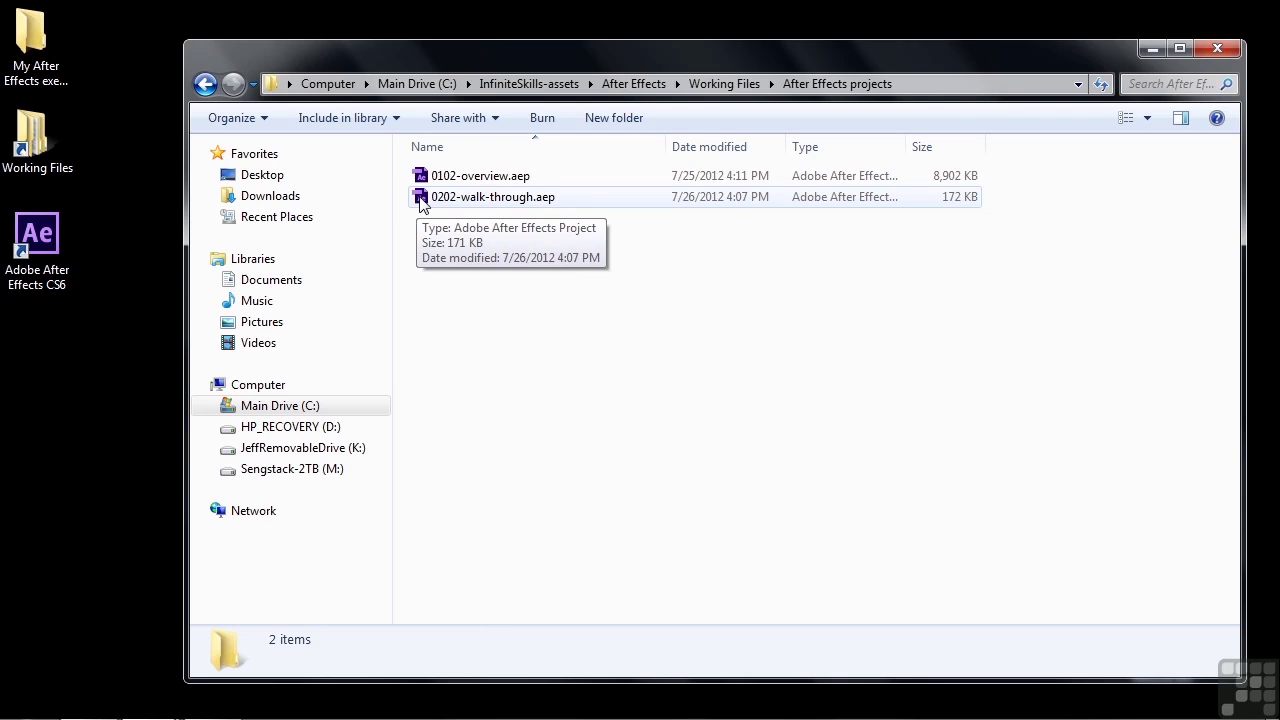
double_click(419, 198)
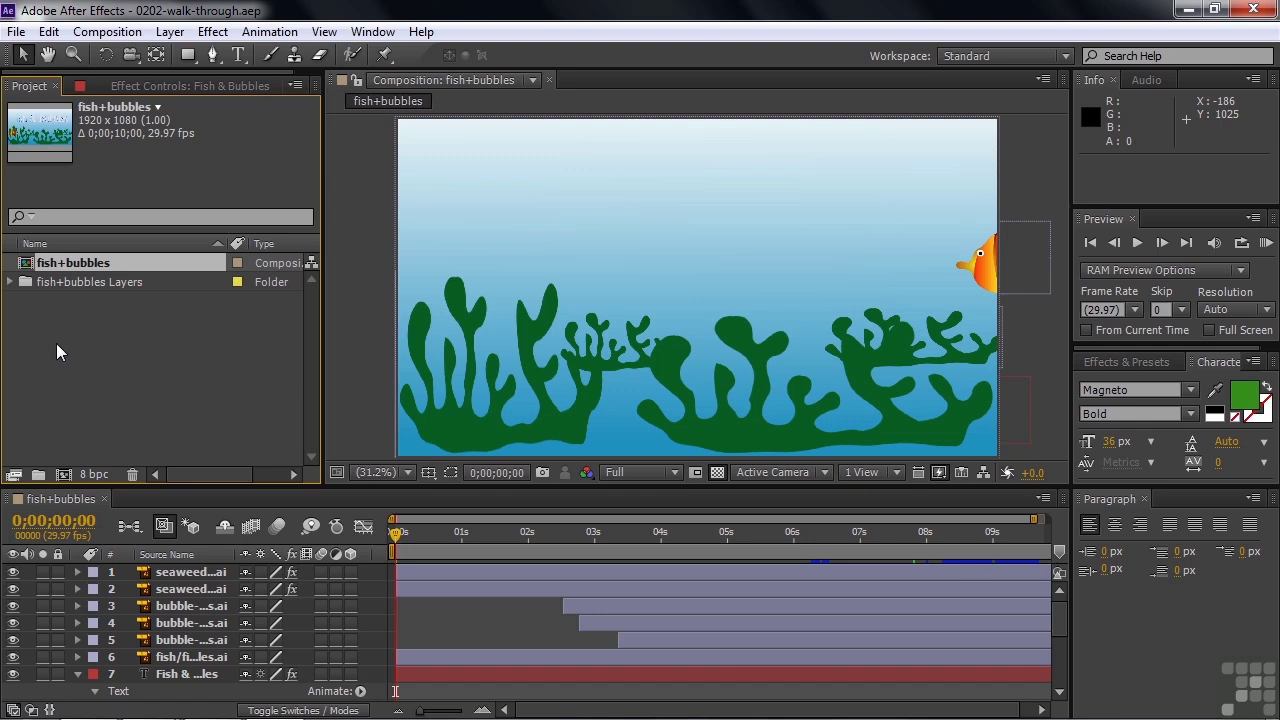
click(10, 282)
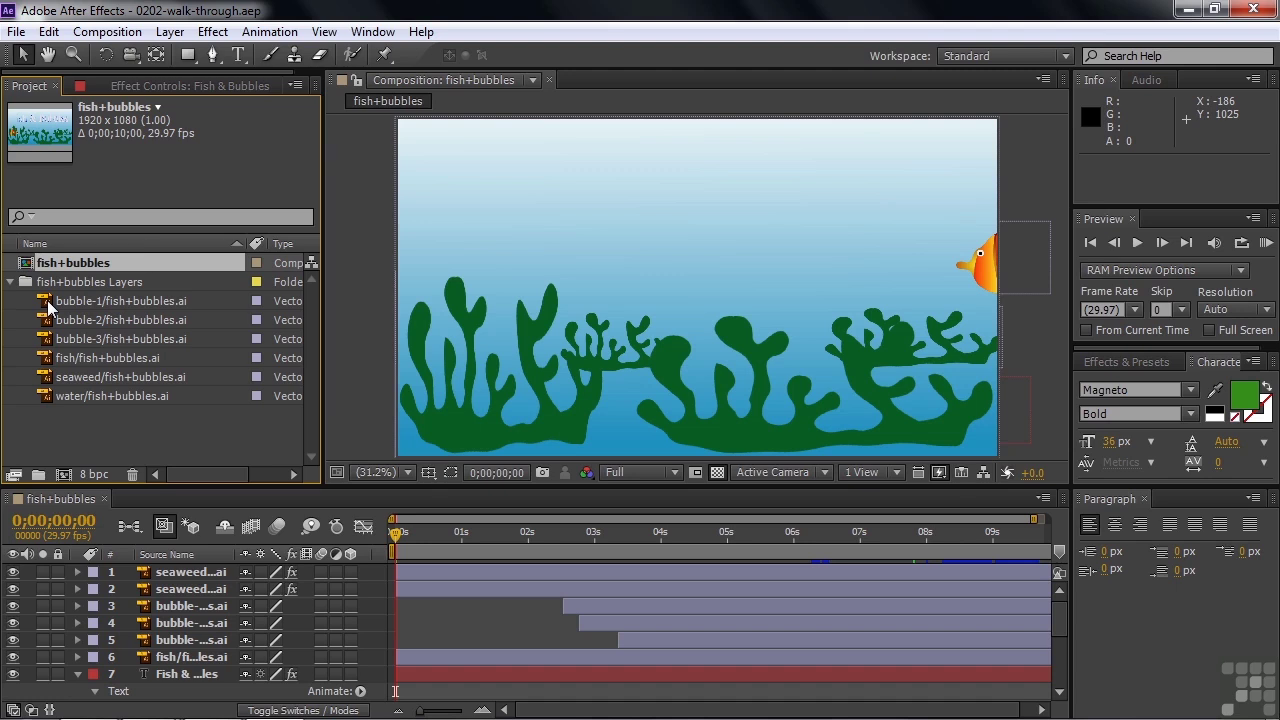
Browse to the PhotoSpin-assets folder to replace the bubble-1 footage file
right_click(48, 308)
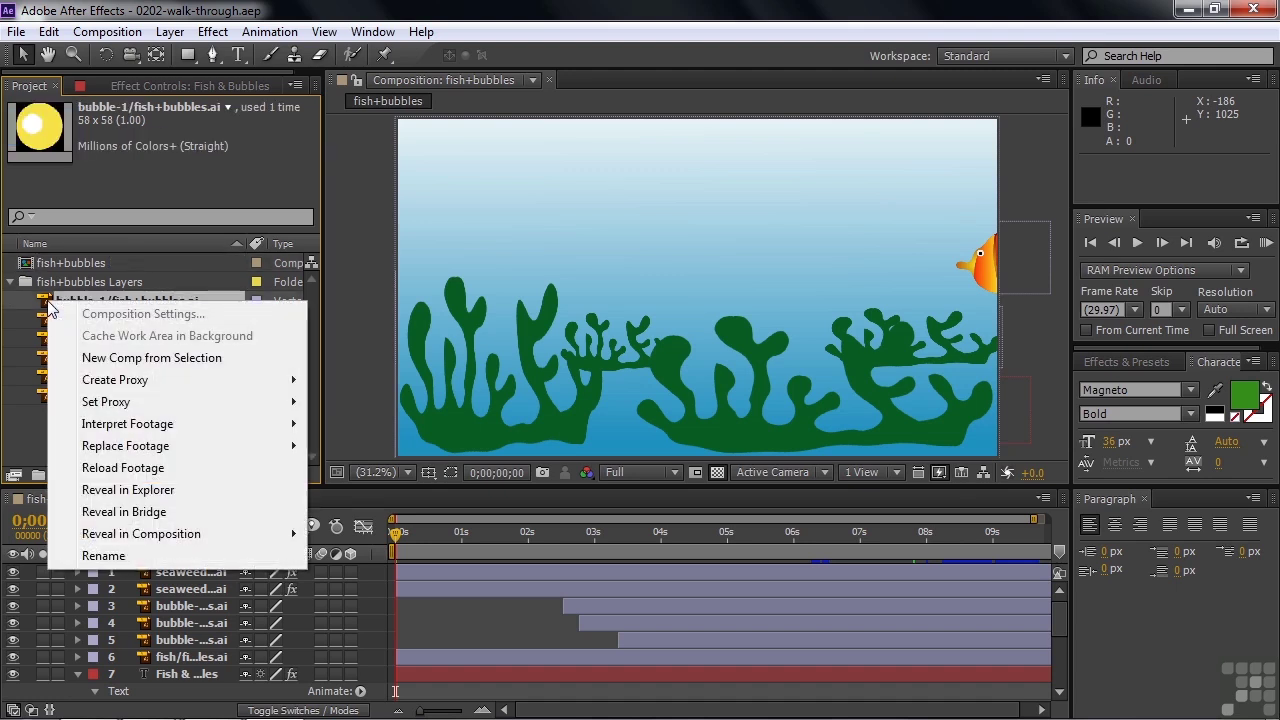
mouse_move(189, 443)
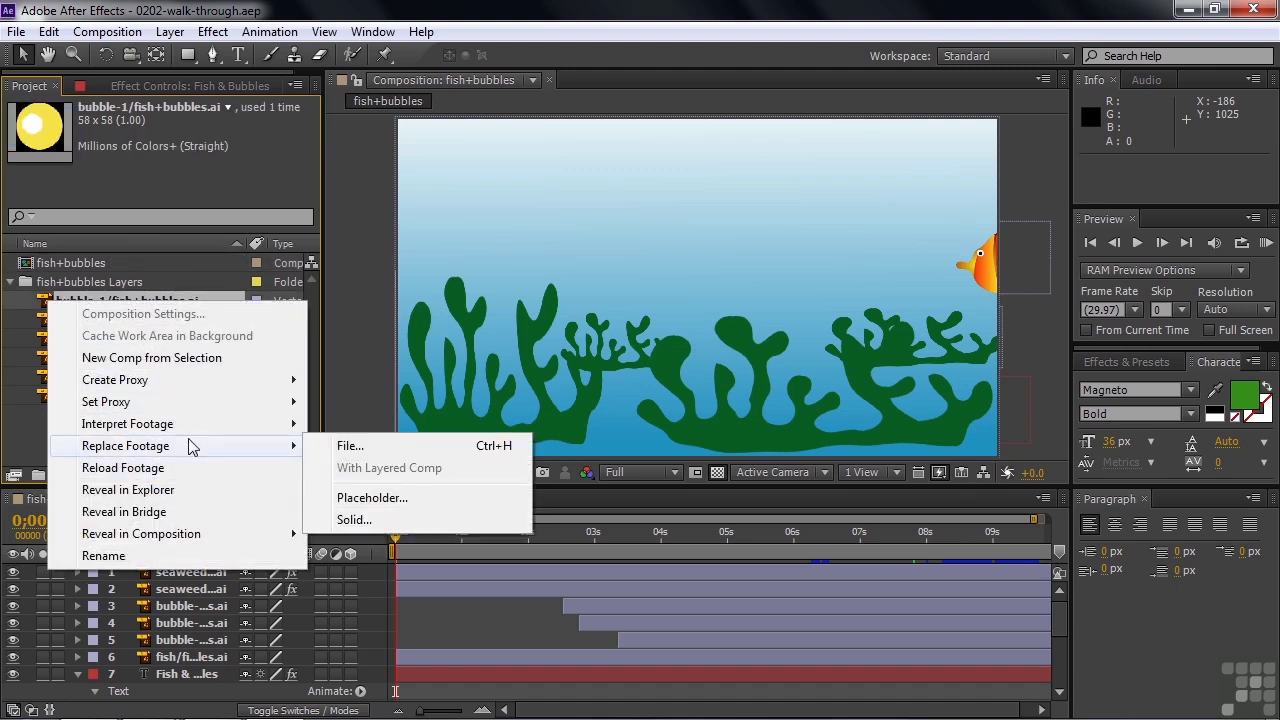
click(347, 444)
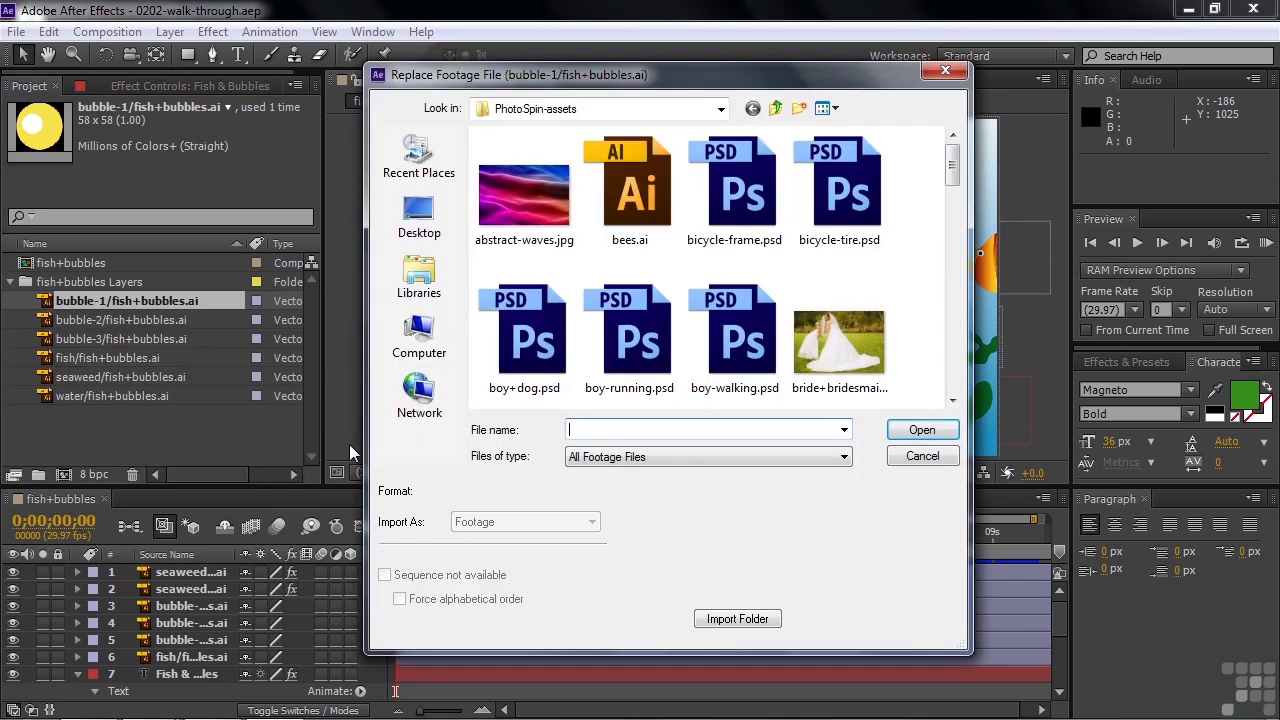
click(775, 108)
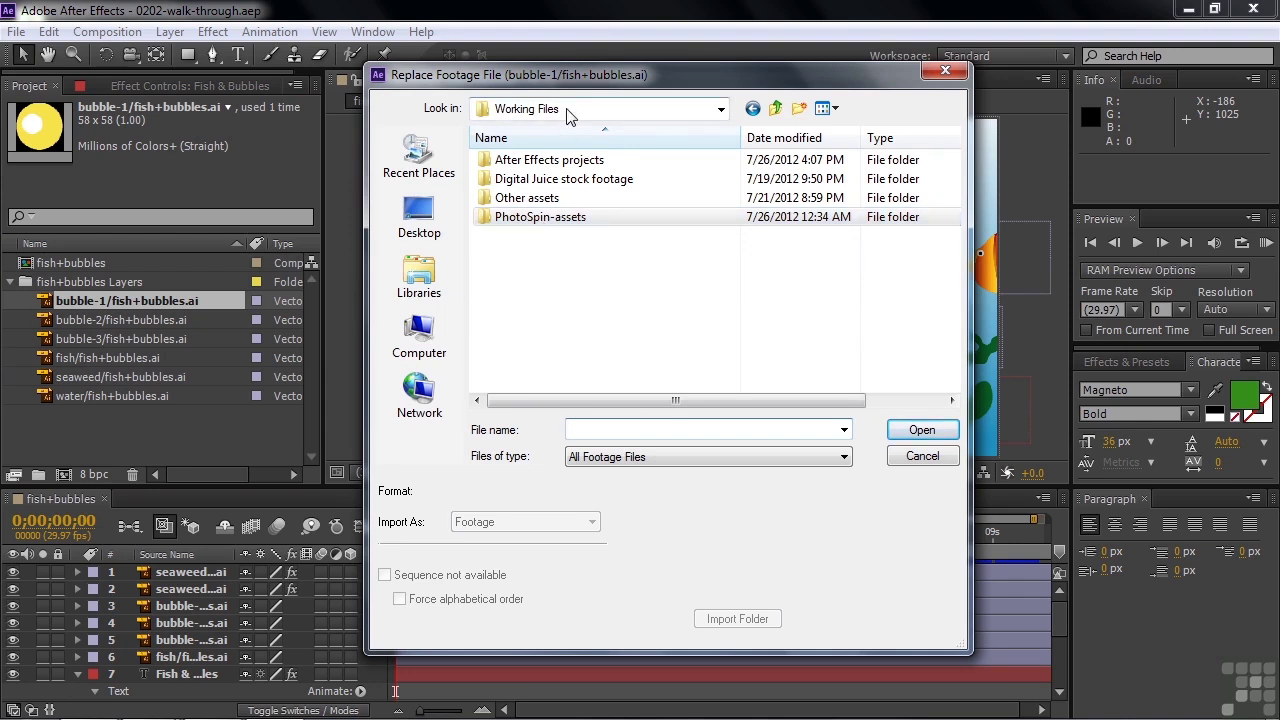
double_click(503, 220)
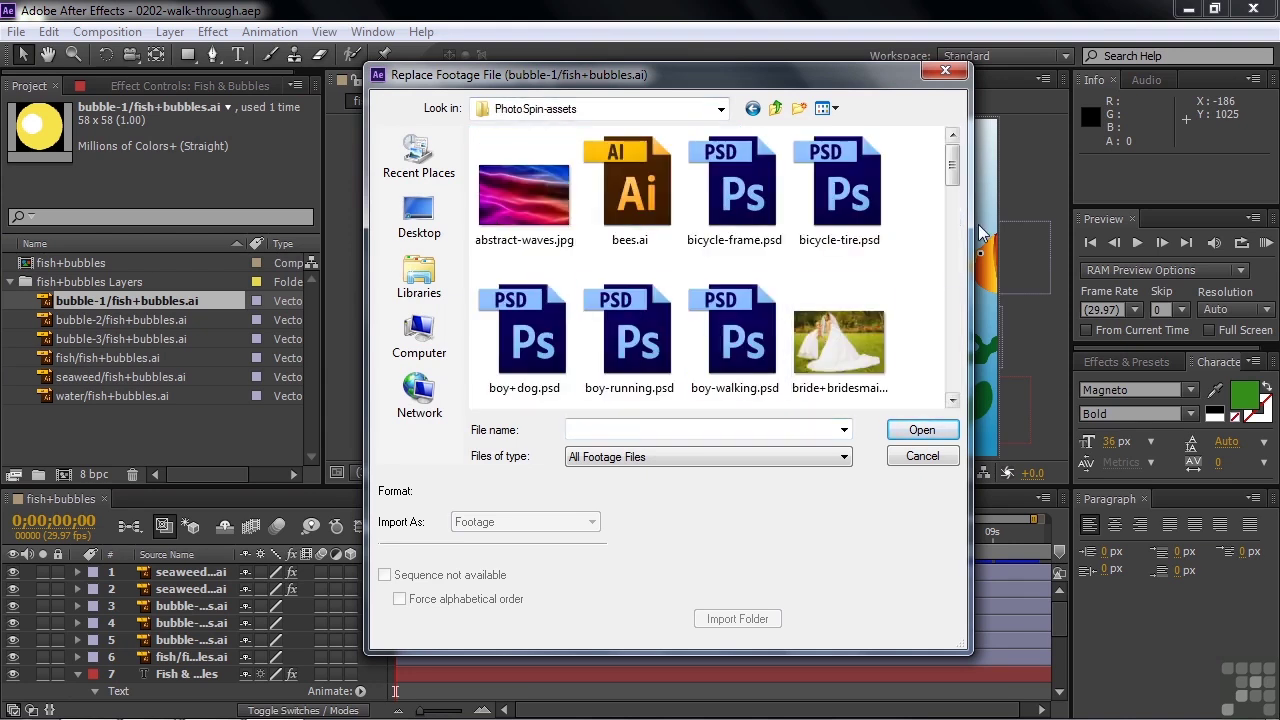
Cancel the bubble-1 replacement and collapse the fish+bubbles Layers folder
drag(954, 164, 963, 236)
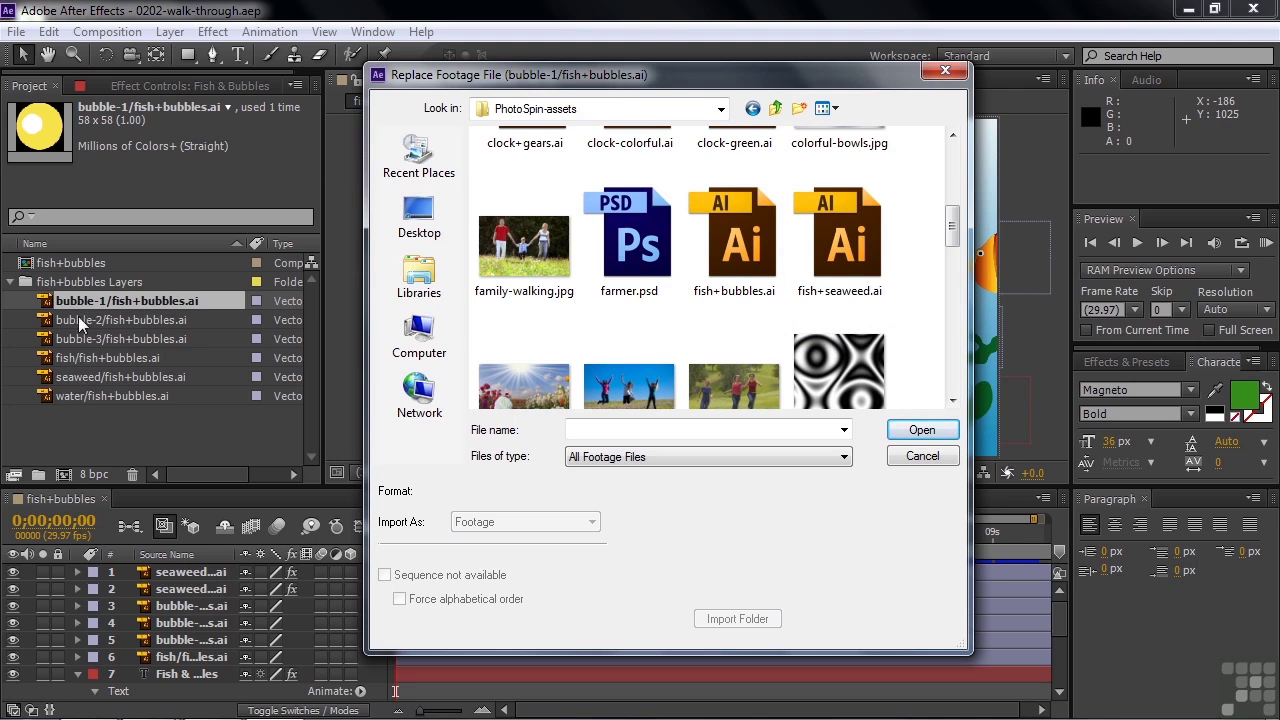
click(918, 455)
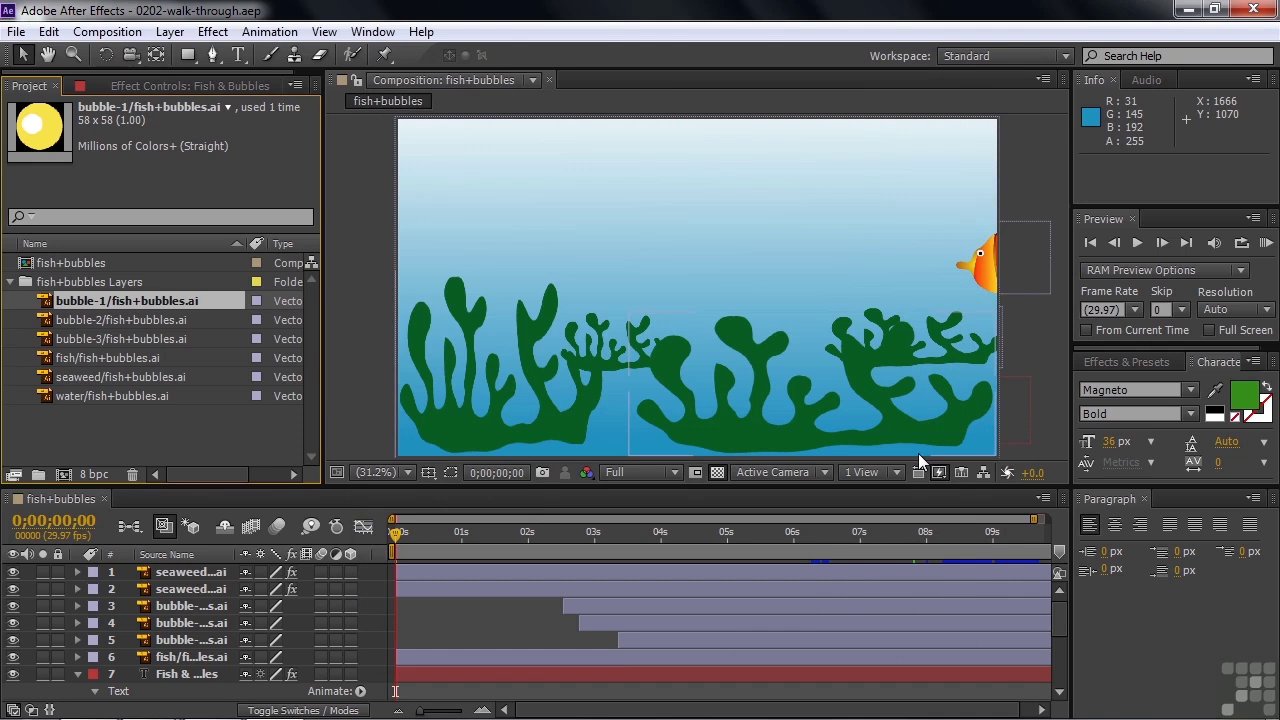
click(11, 283)
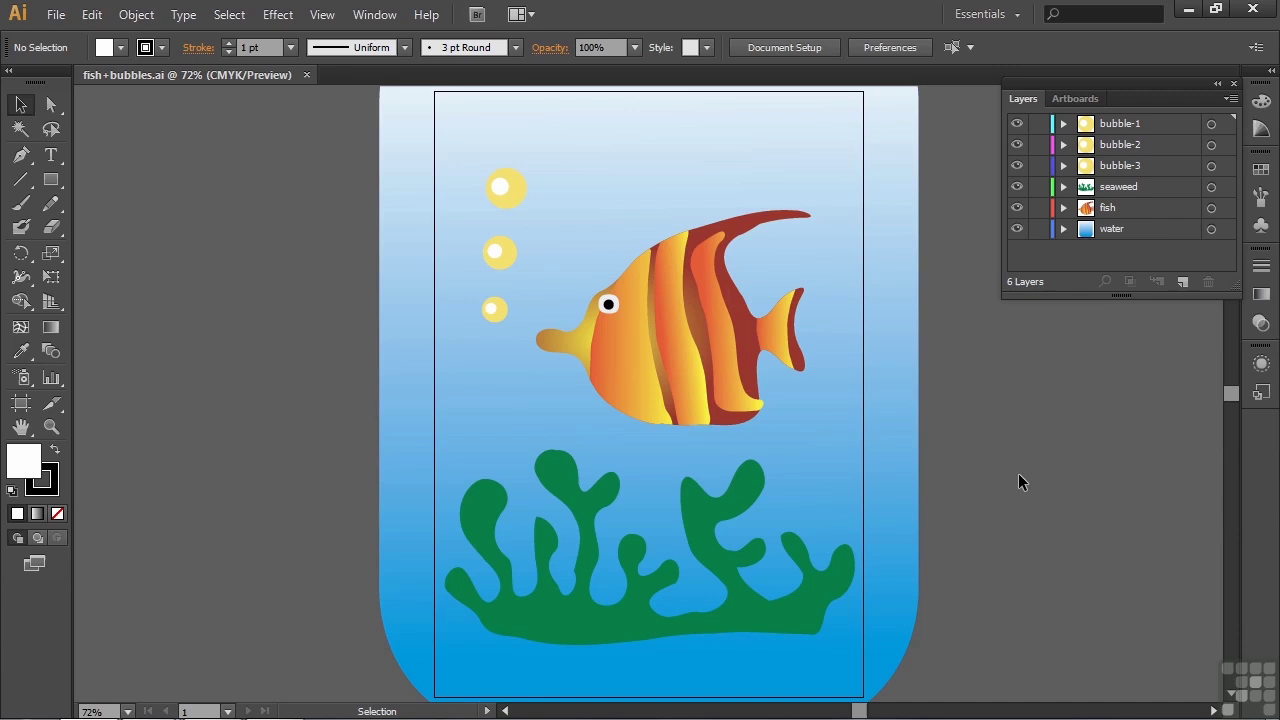
click(1064, 207)
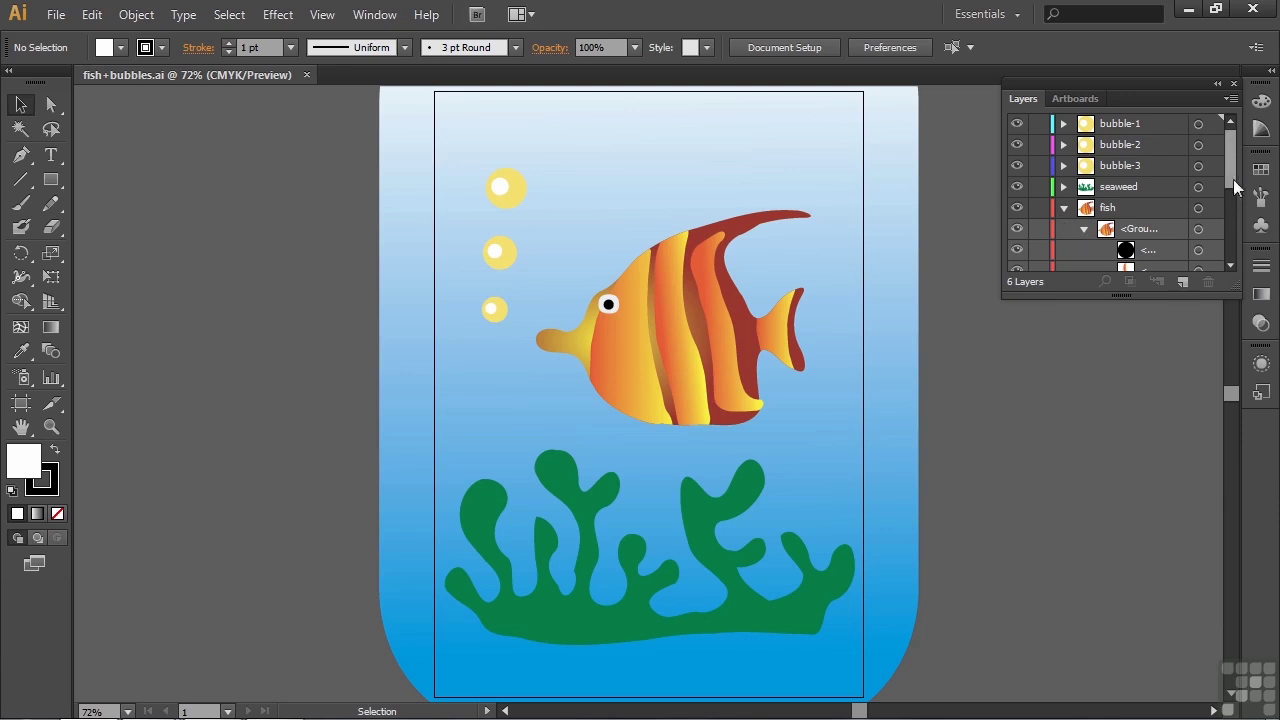
mouse_move(1229, 182)
mouse_down()
mouse_move(1235, 249)
mouse_move(1217, 181)
mouse_up()
click(1064, 207)
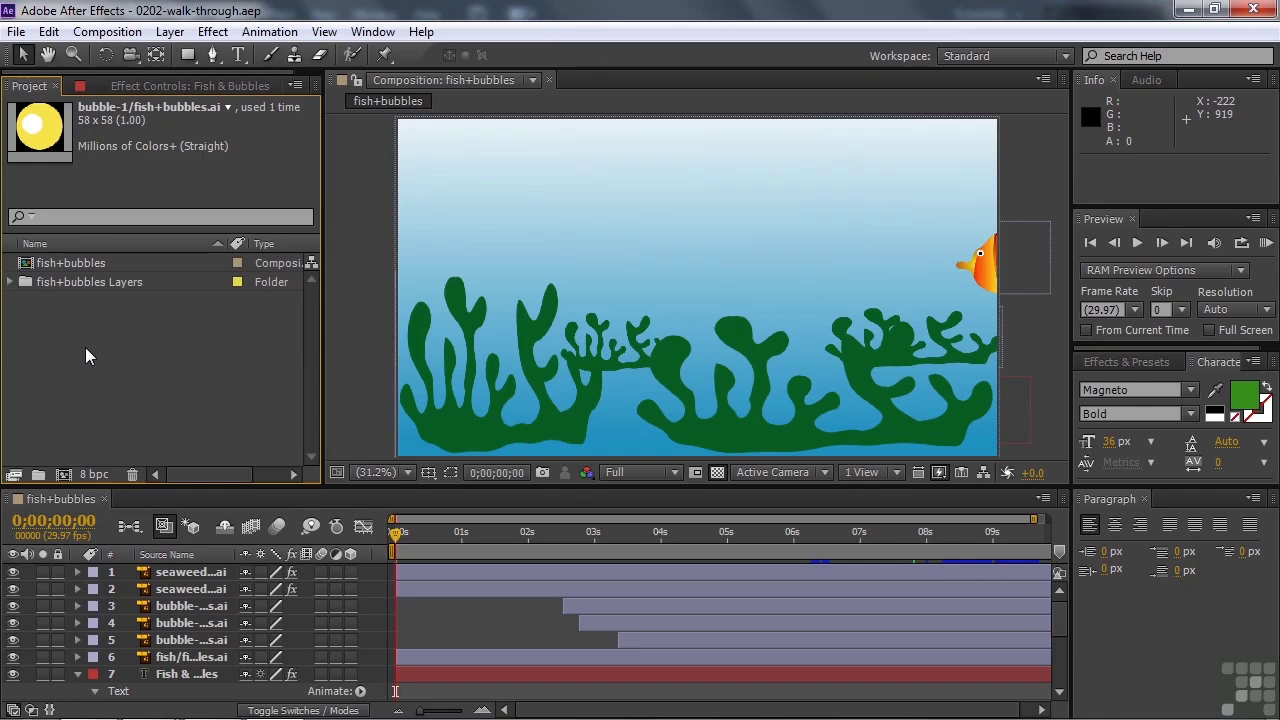
Expand fish+bubbles Layers, fold the title layer's text properties, and select the seaweed item
click(11, 283)
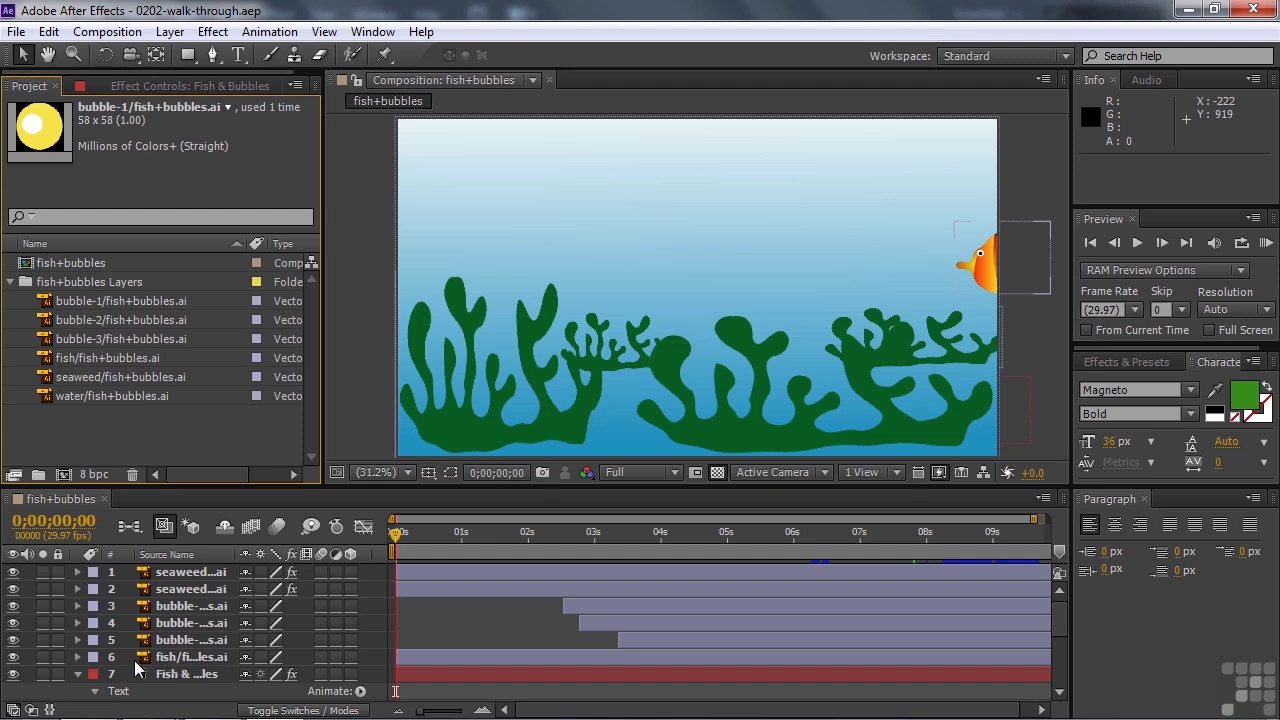
click(77, 674)
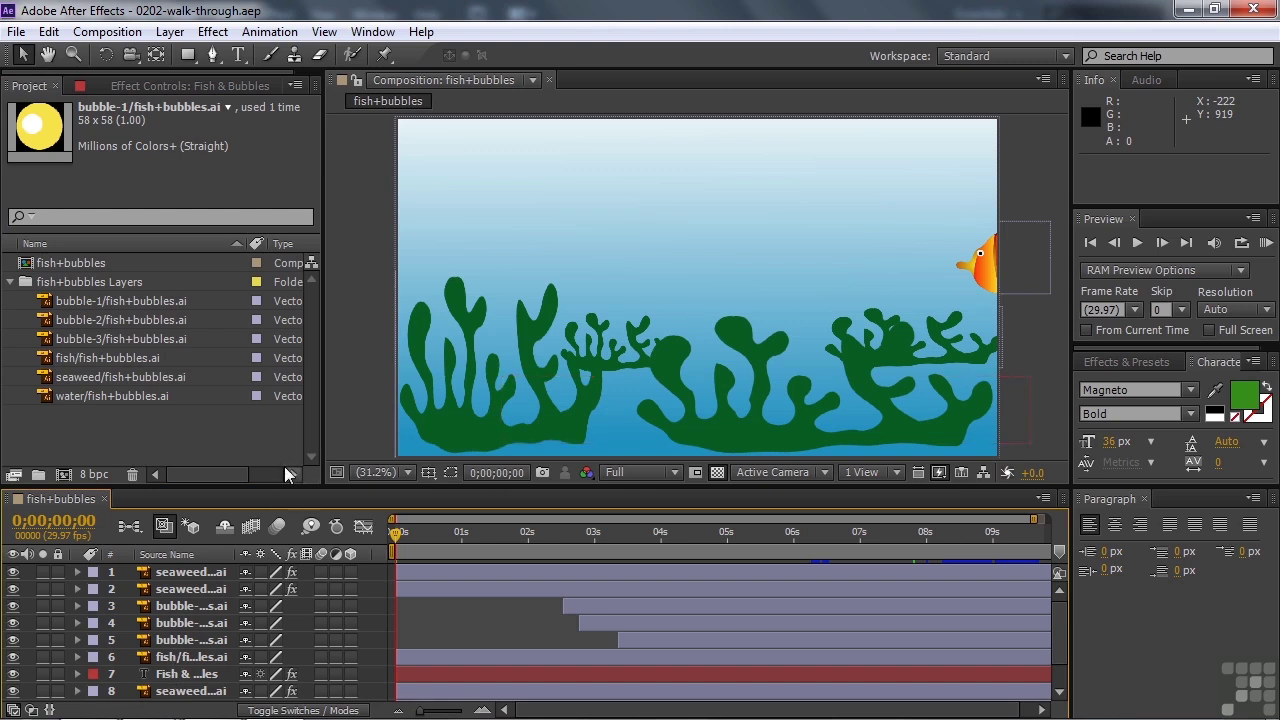
click(56, 378)
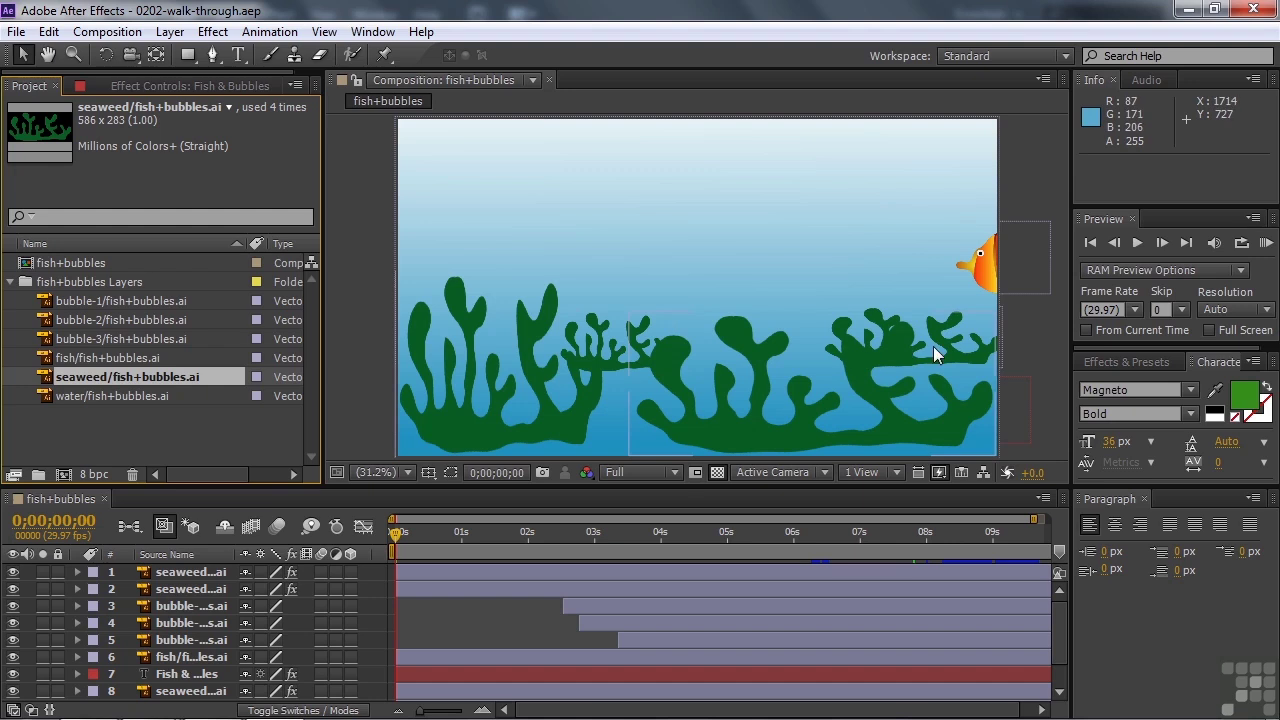
Select seaweed layers 1, 2, 8 and 9 and reveal their Scale values
click(166, 574)
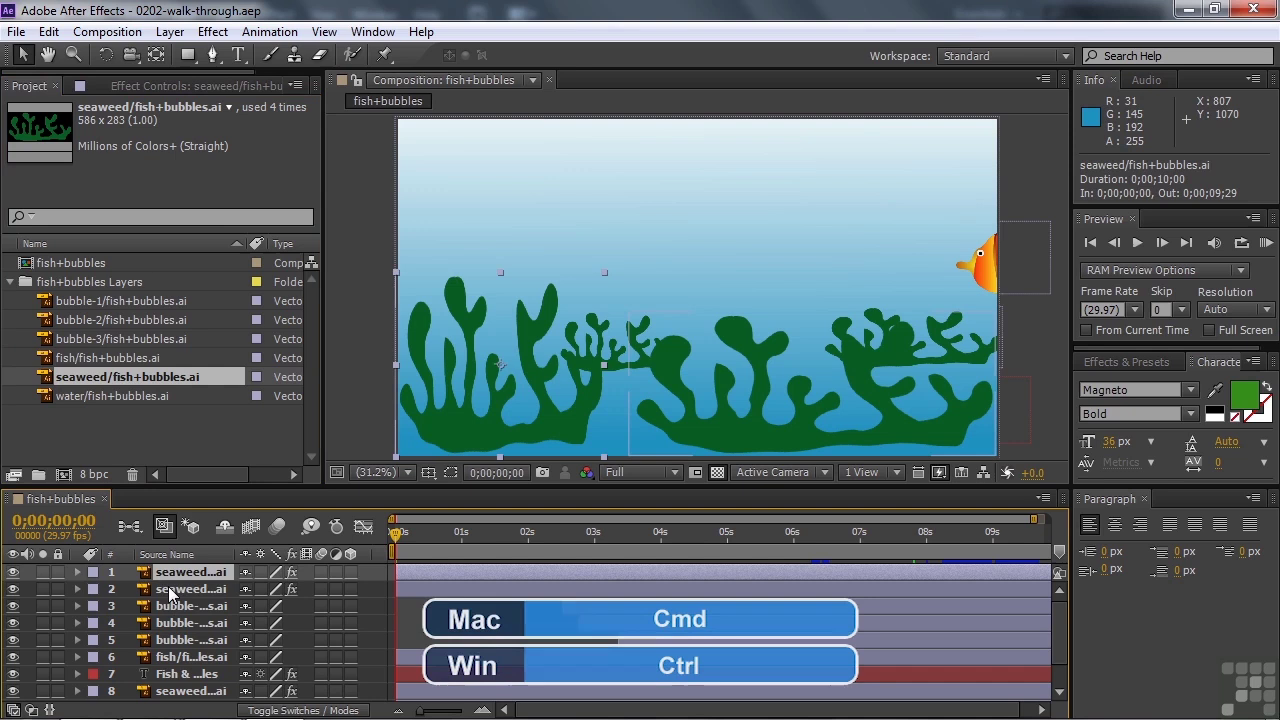
ctrl+click(172, 590)
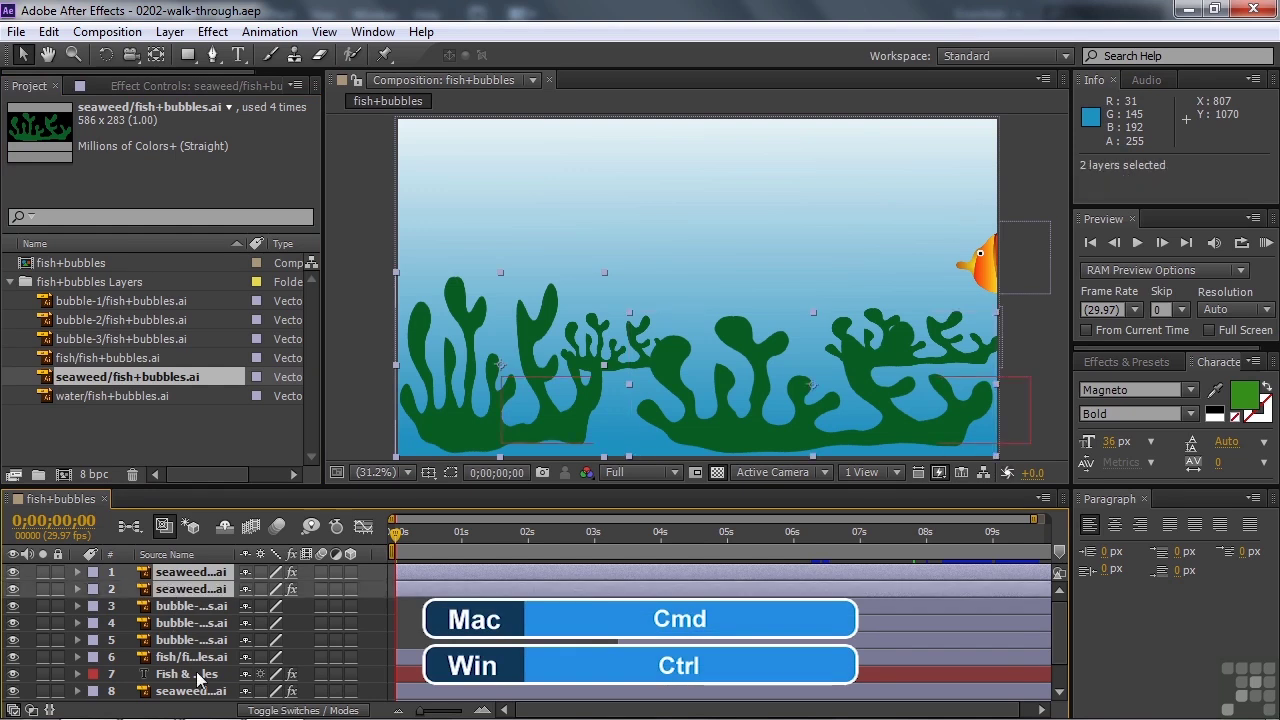
scroll(1056, 638, down, 2)
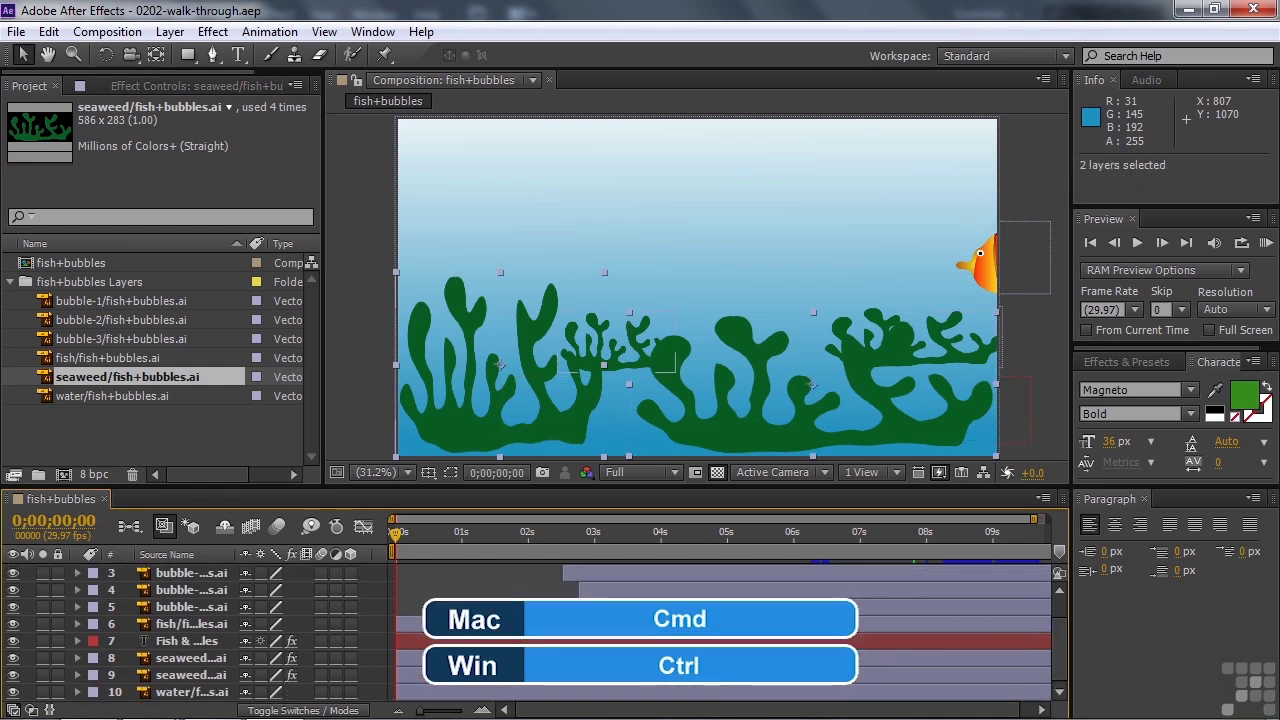
ctrl+click(185, 660)
ctrl+click(190, 676)
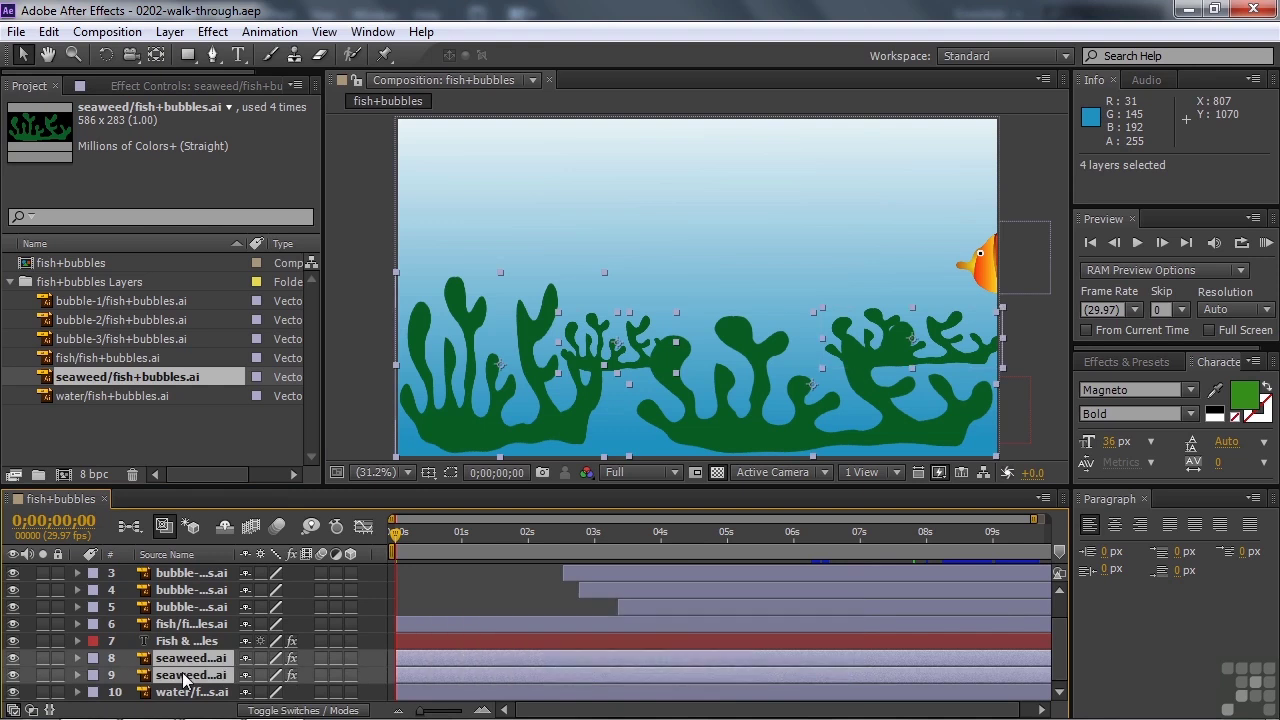
key(s)
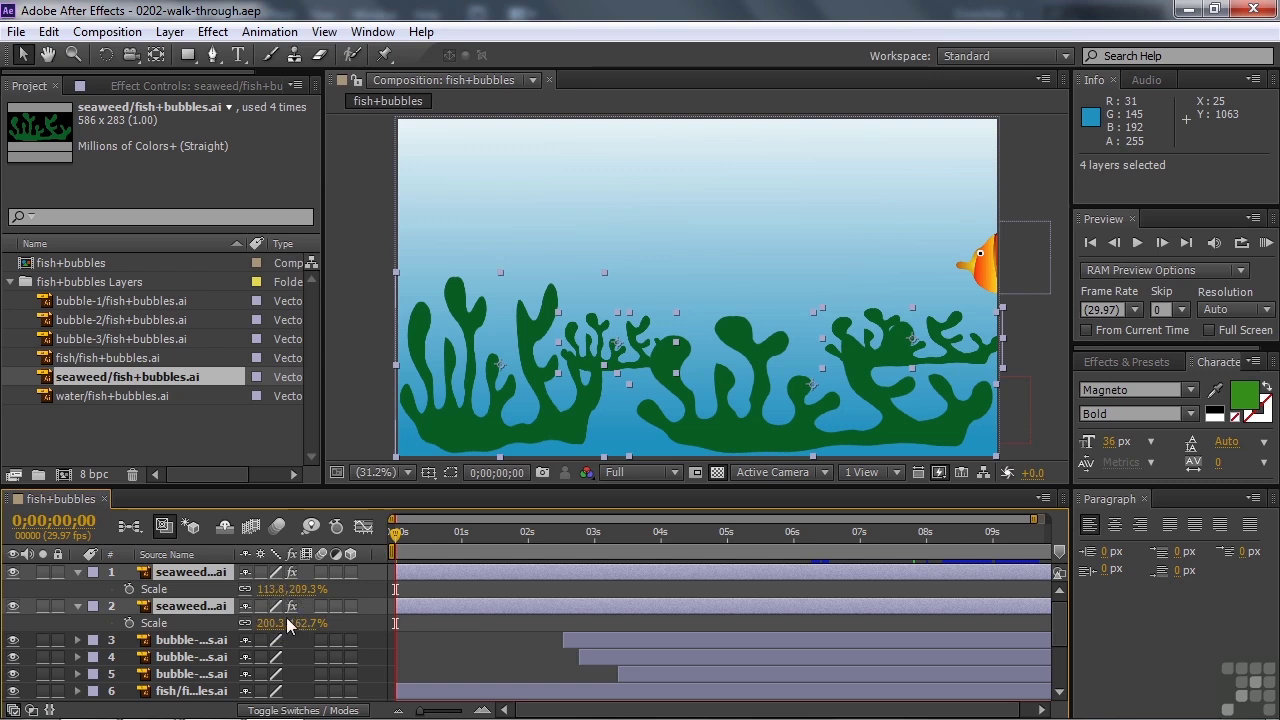
Compare individual seaweed layers, then move the current time to 0;00;02;09
ctrl+click(257, 605)
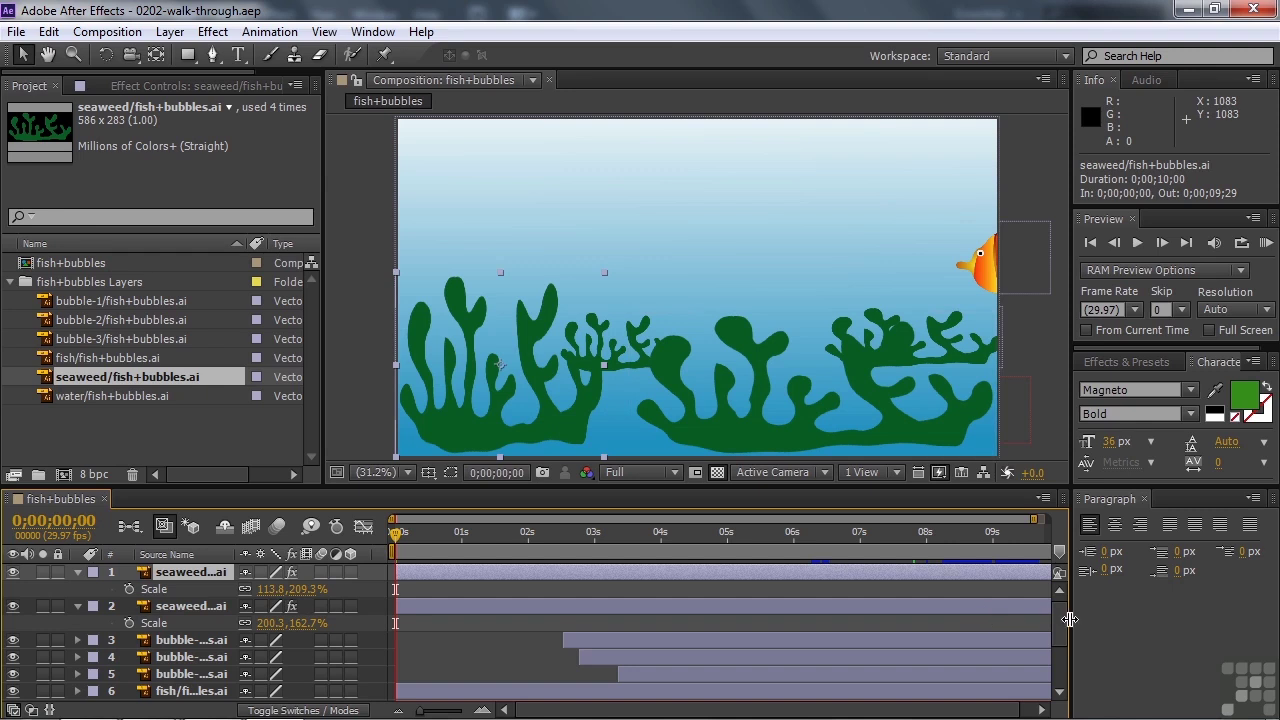
drag(1058, 615, 1058, 670)
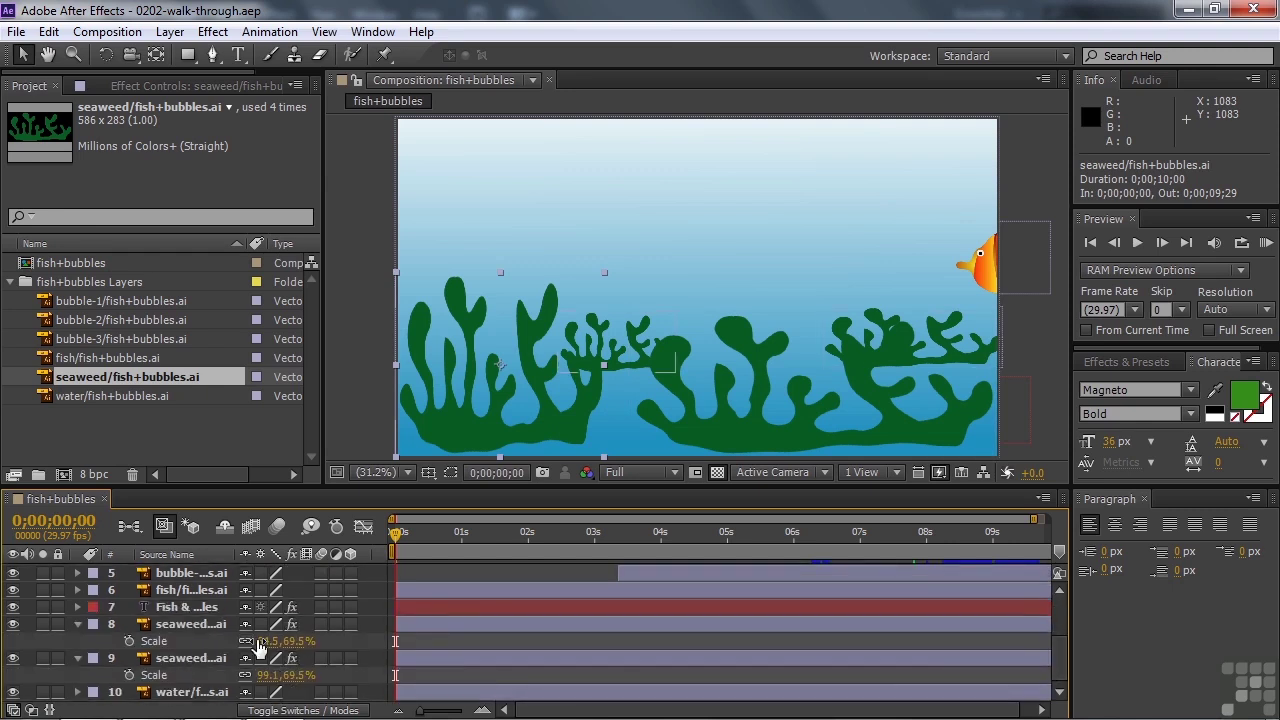
click(192, 625)
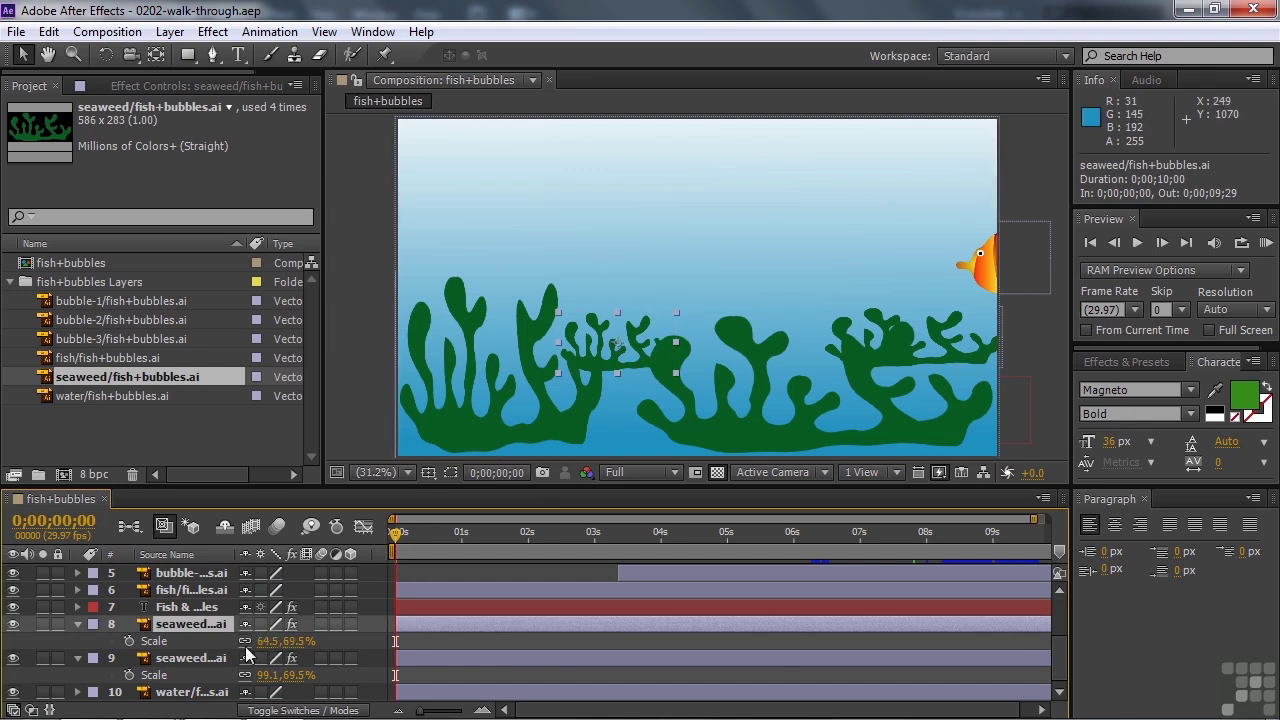
click(203, 660)
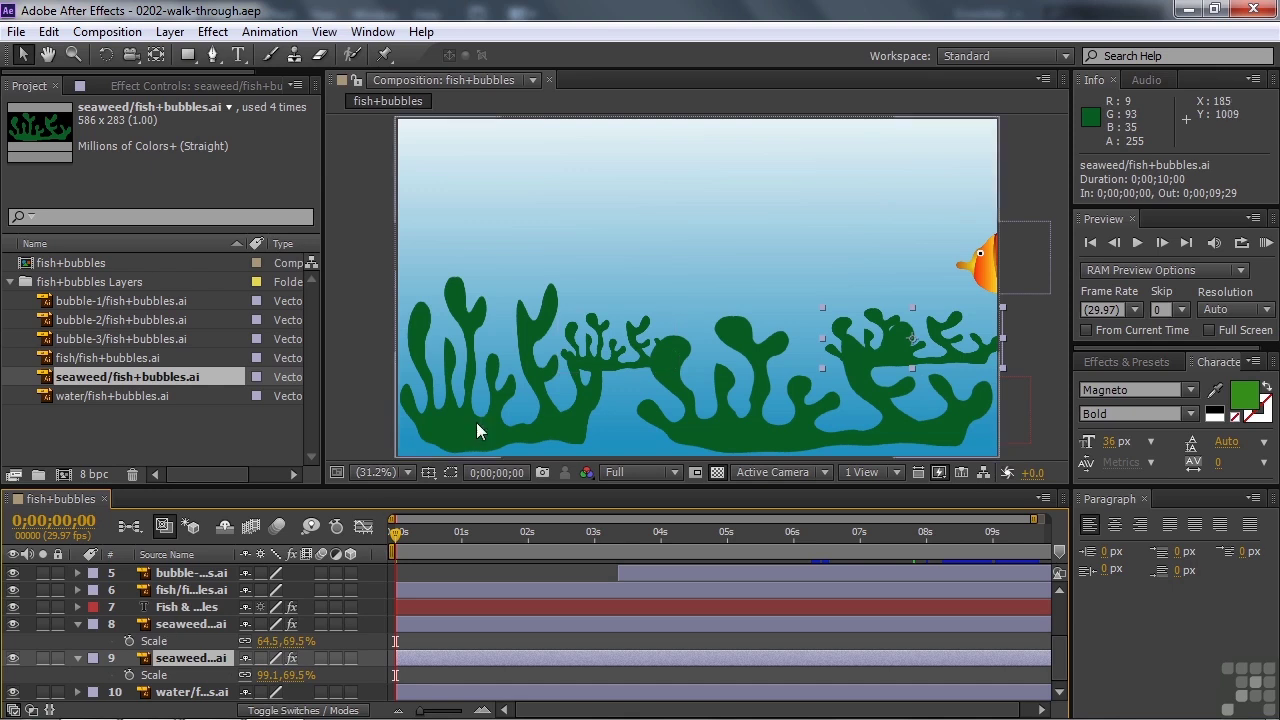
click(548, 528)
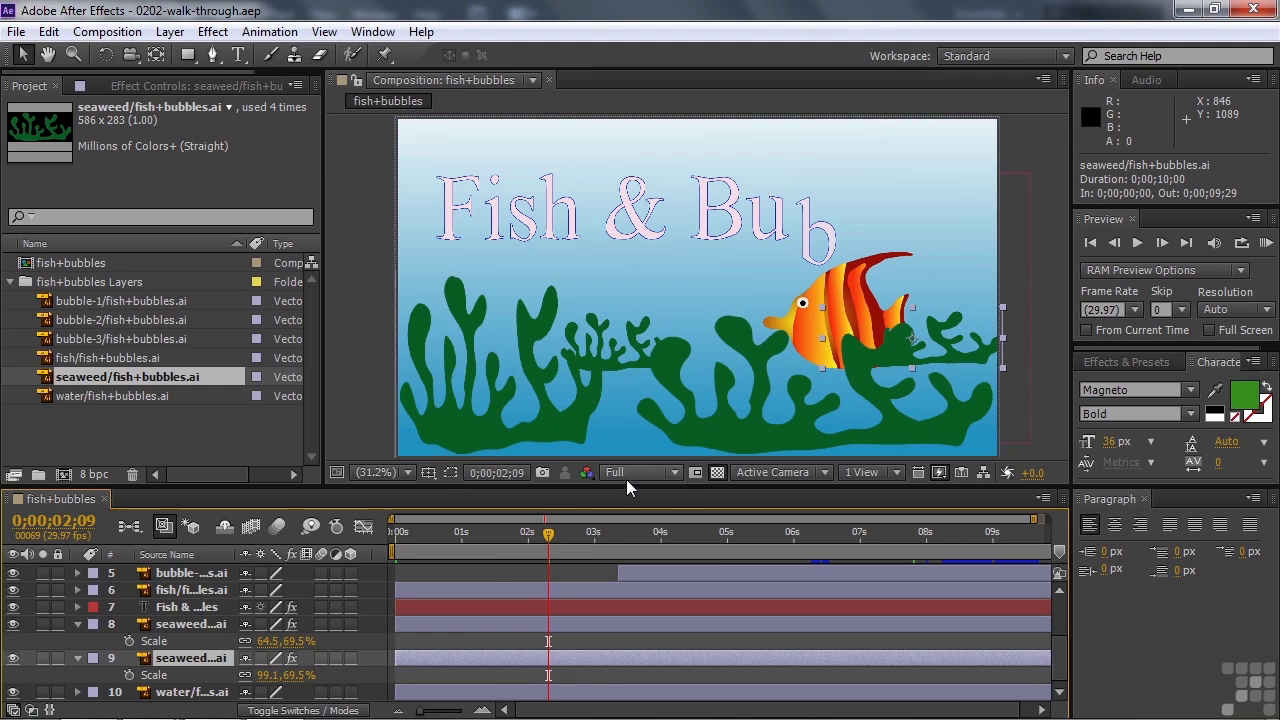
Scrub back to 0;00;01;22 and select the water and lower seaweed layers
drag(548, 537, 510, 543)
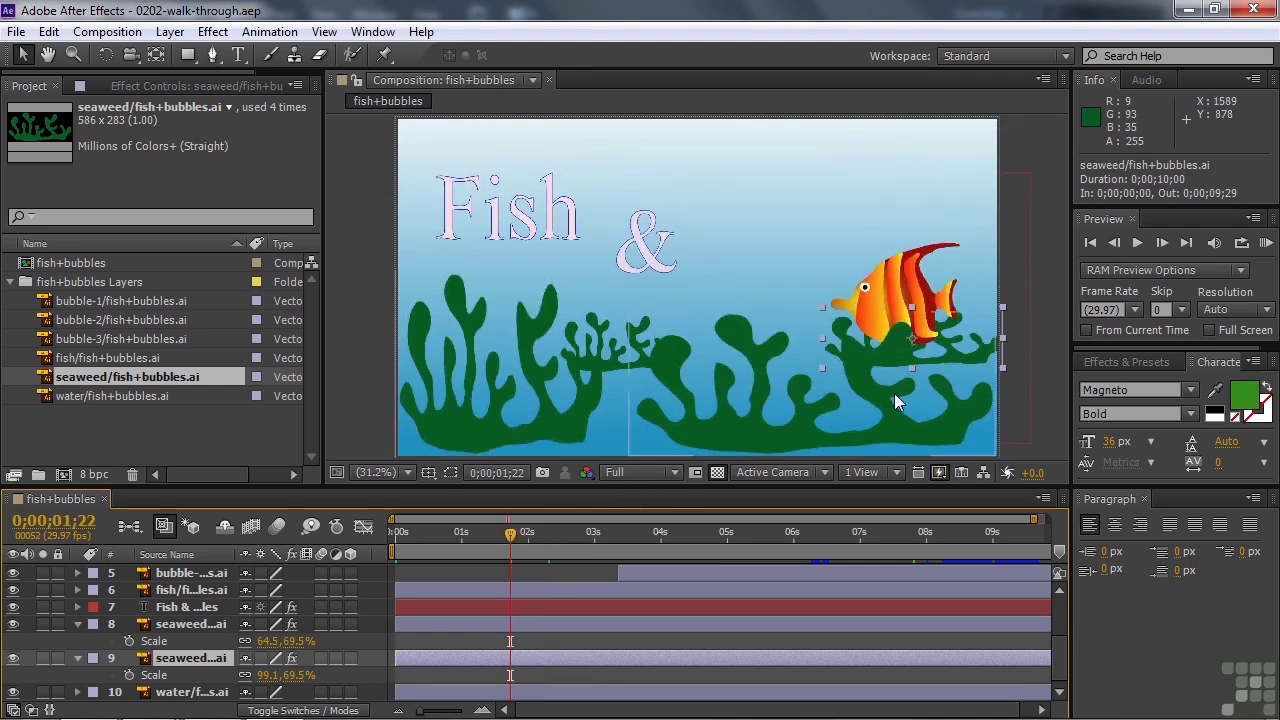
click(188, 692)
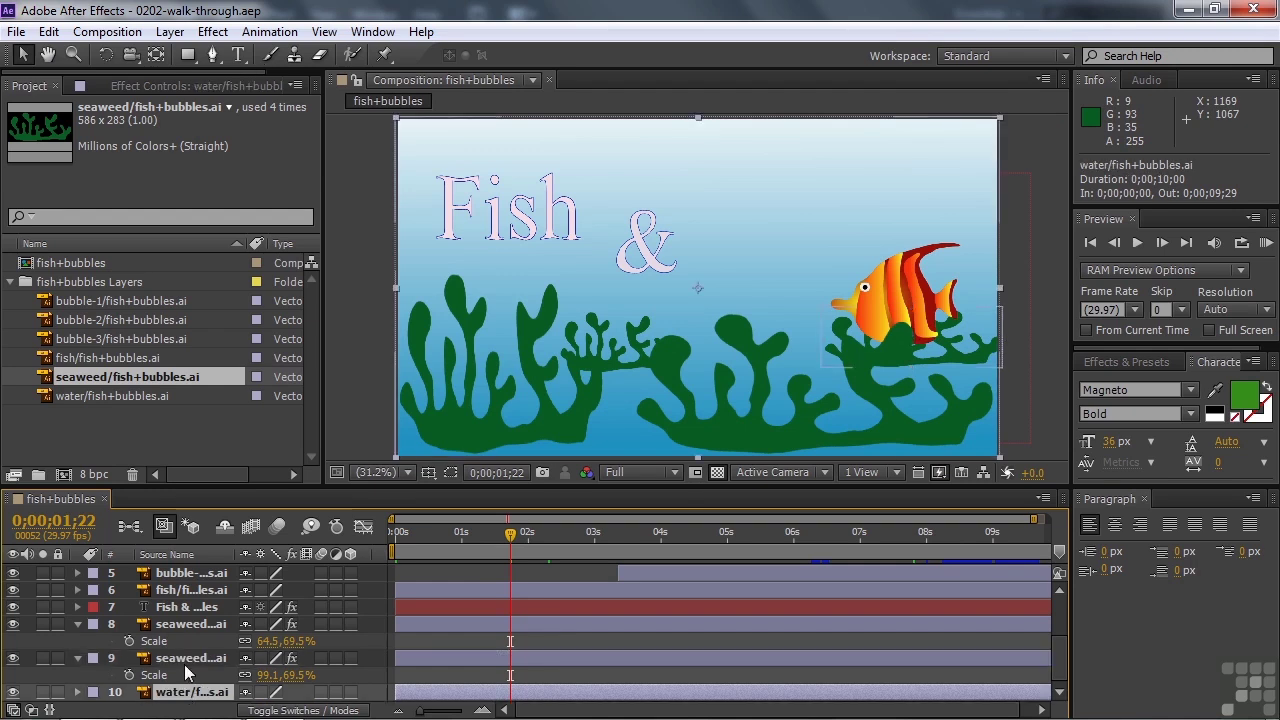
click(190, 660)
click(185, 626)
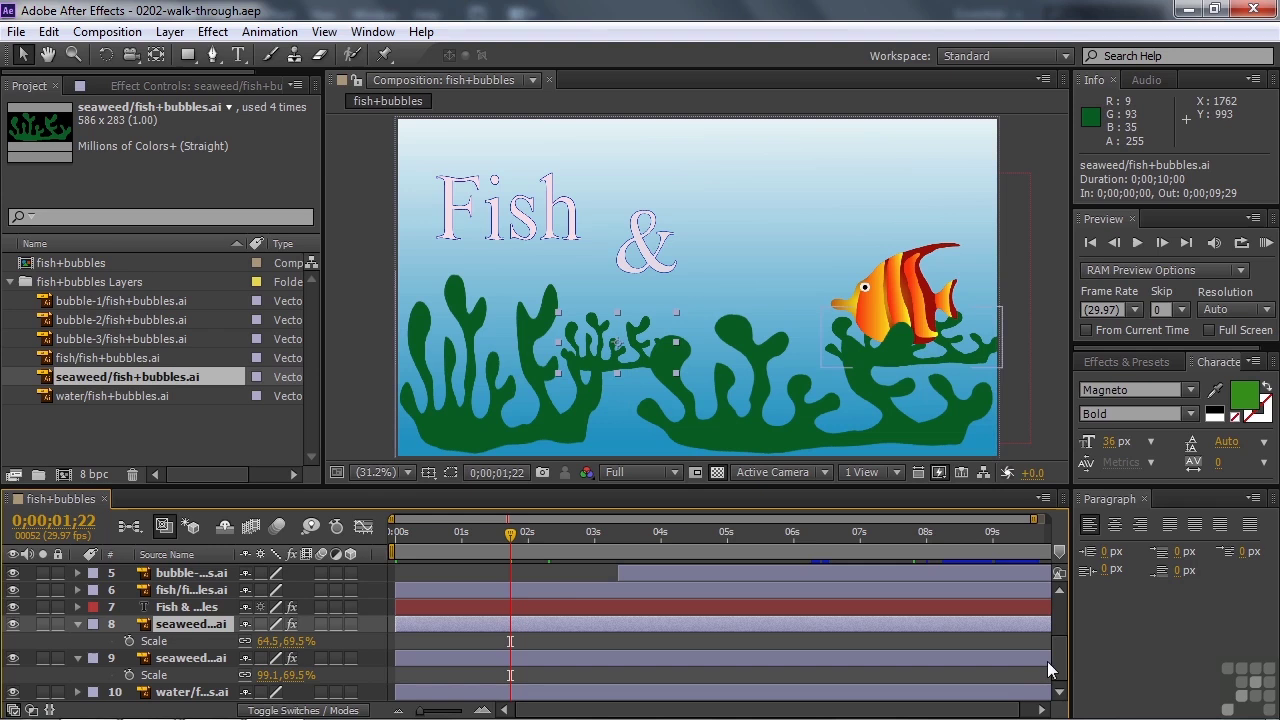
Hide the Scale properties of seaweed layers 1 and 2
scroll(1067, 604, up, 3)
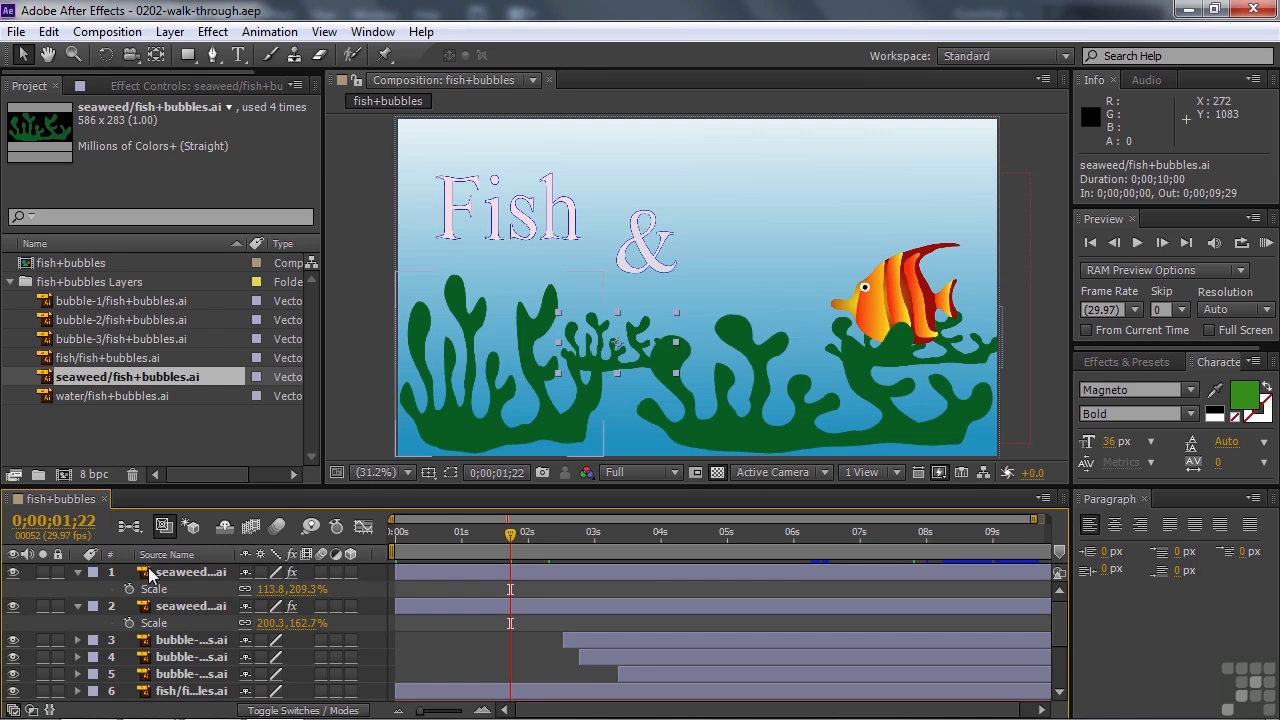
click(78, 571)
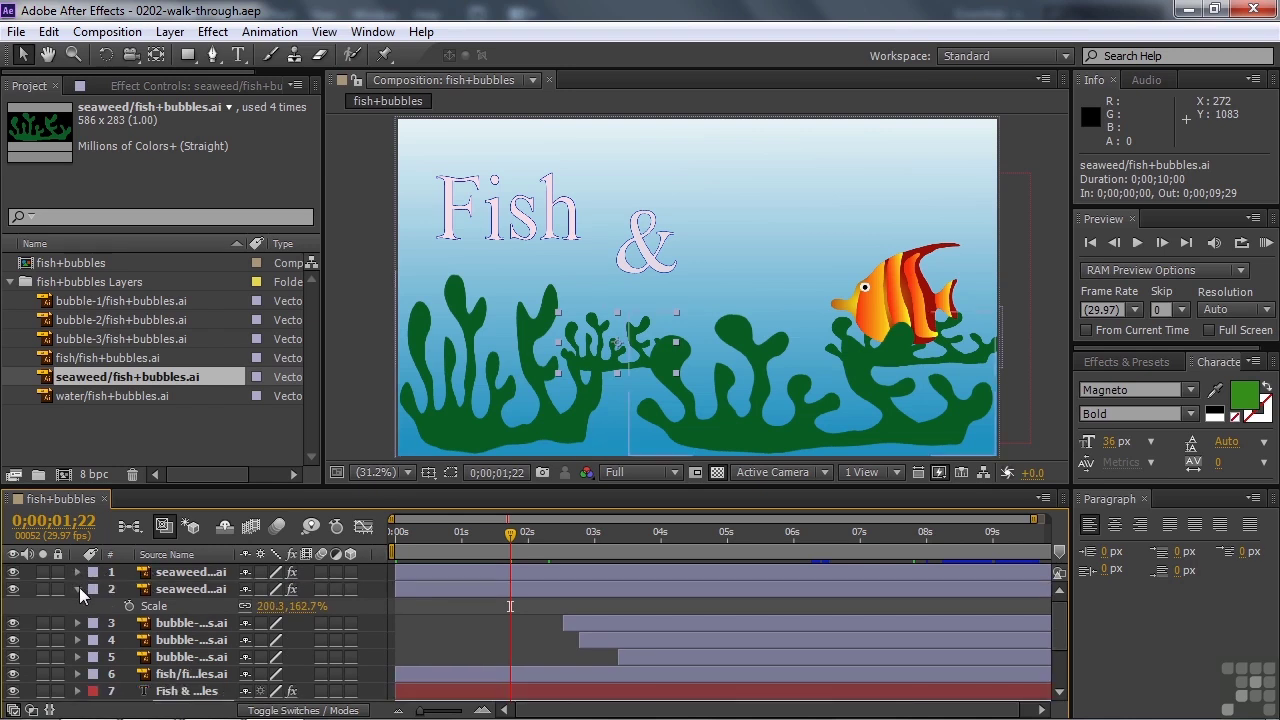
click(78, 589)
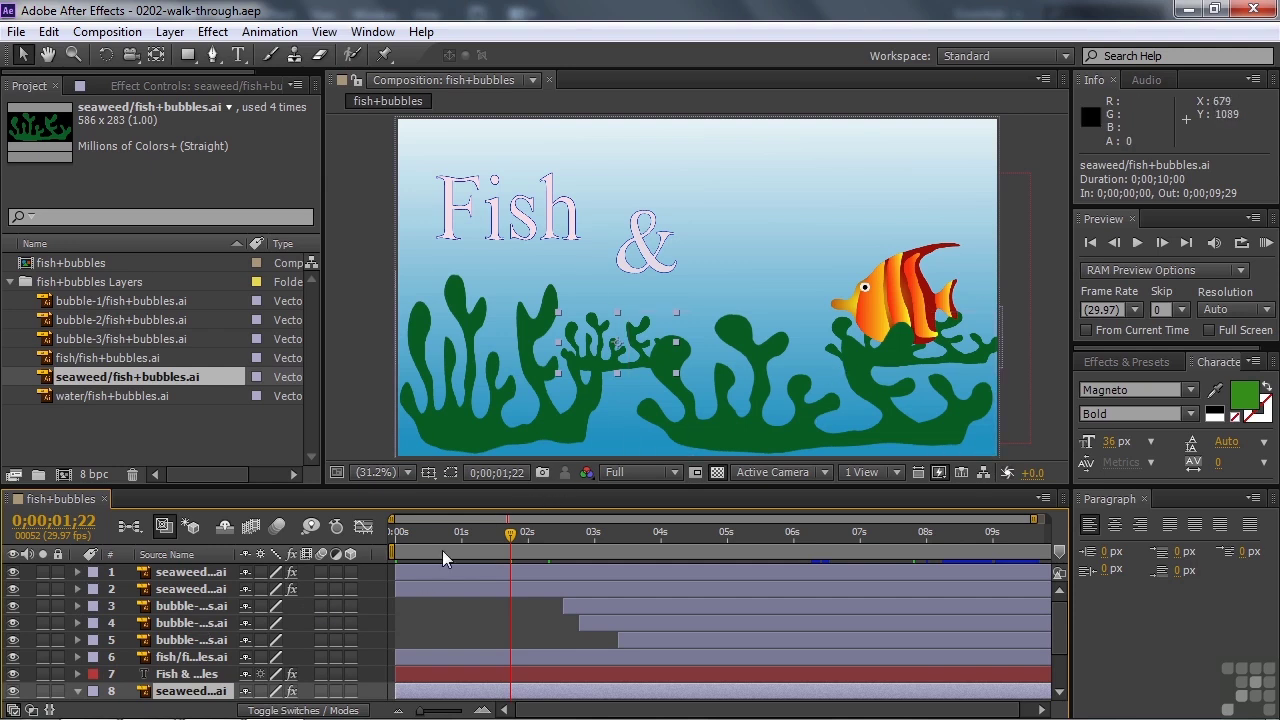
Scrub forward to about 3 seconds, settling at 0;00;03;18 with the full title and bubbles
drag(505, 537, 645, 565)
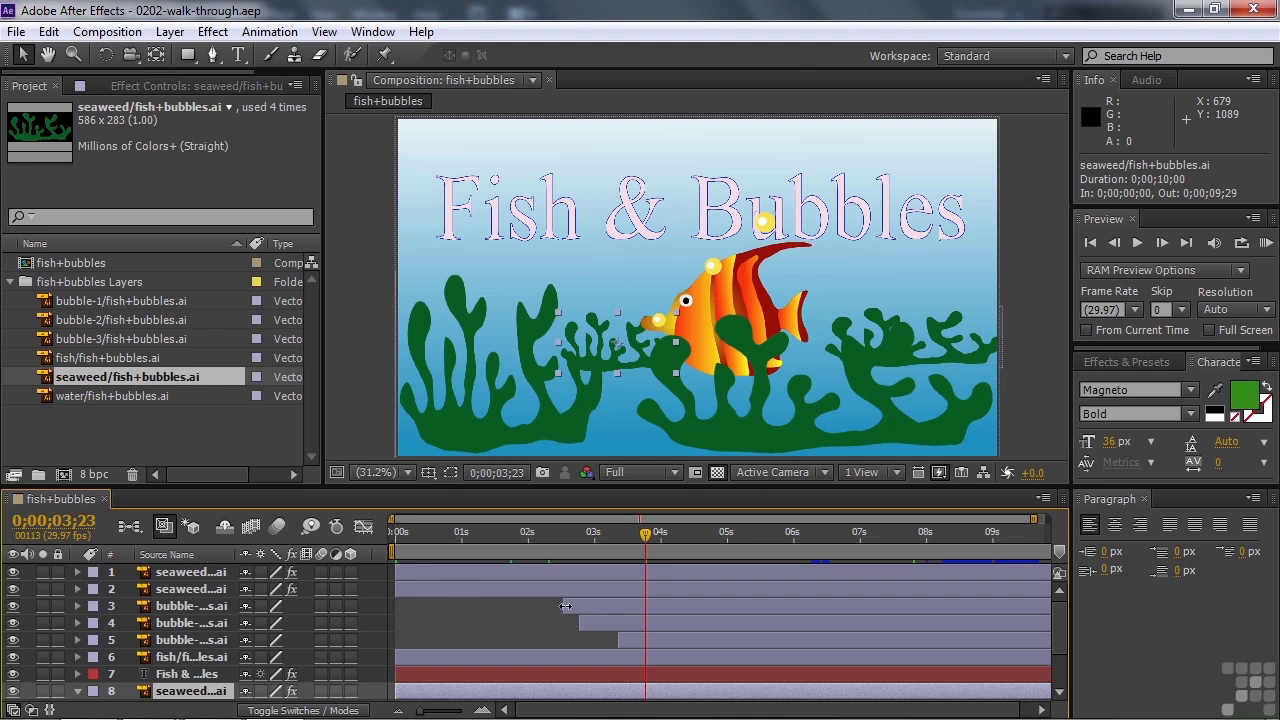
drag(650, 537, 638, 576)
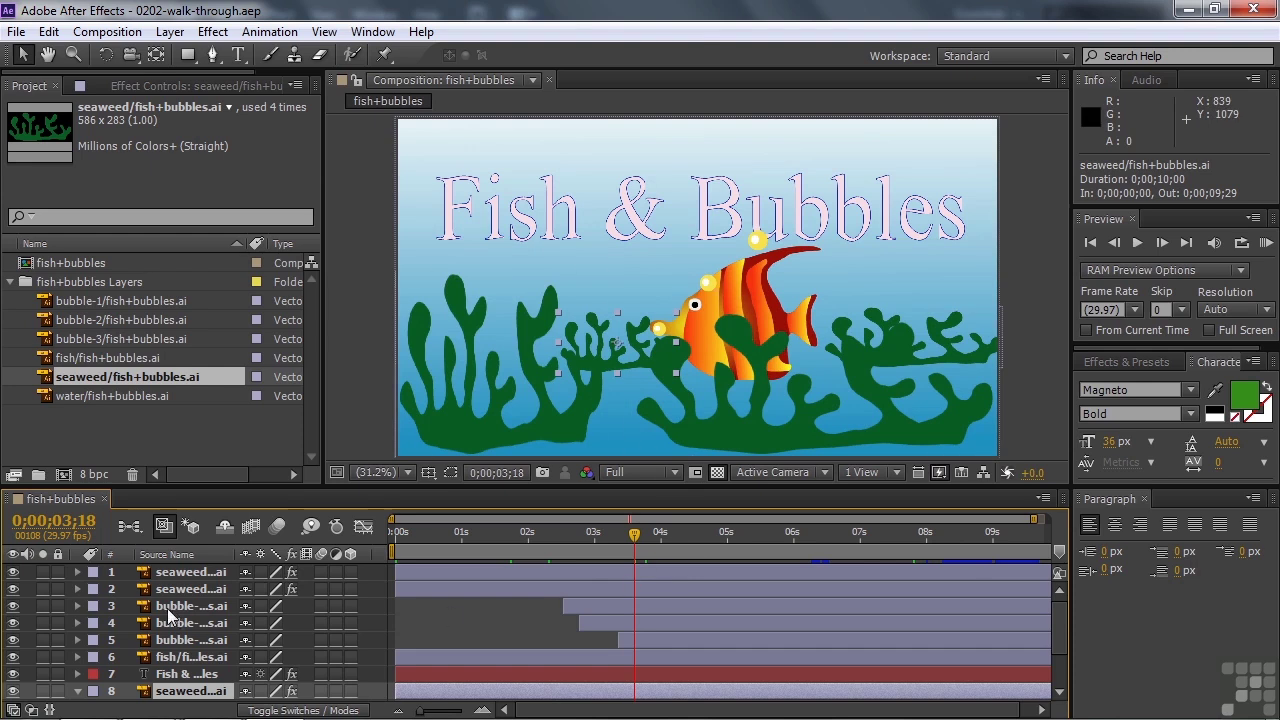
Select bubble-1 and reveal only its Position keyframes with P
click(167, 607)
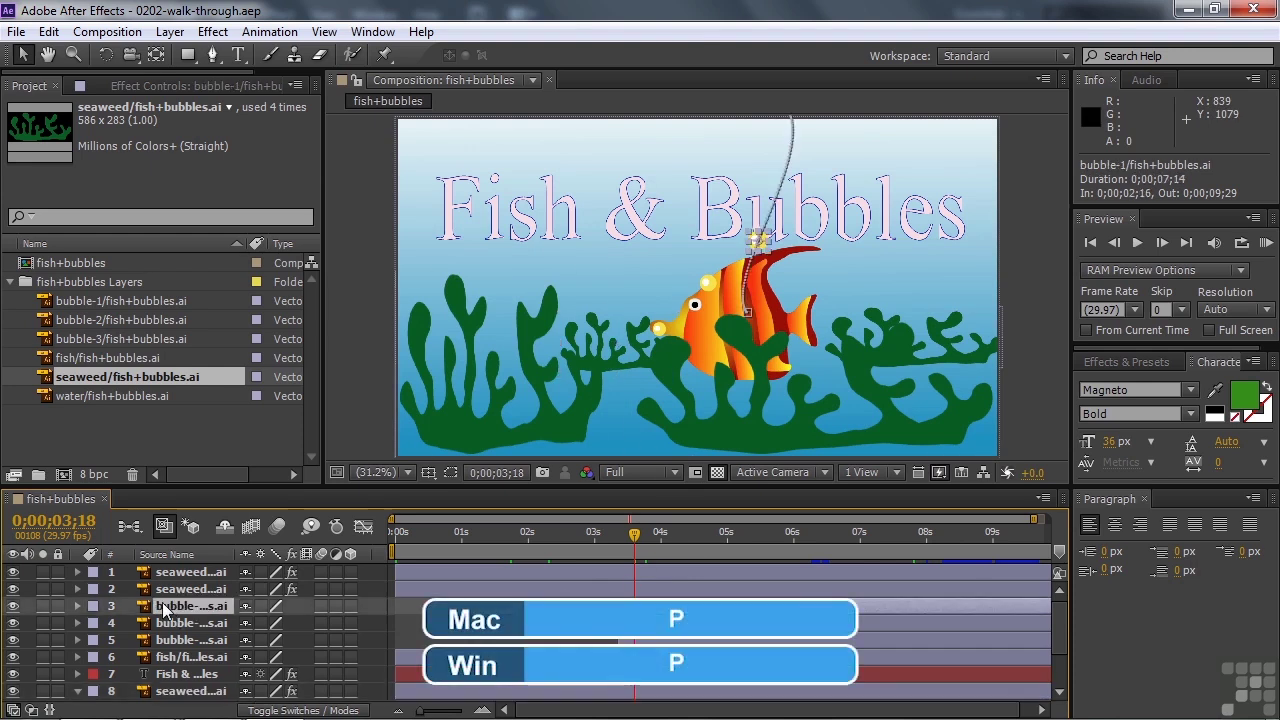
key(p)
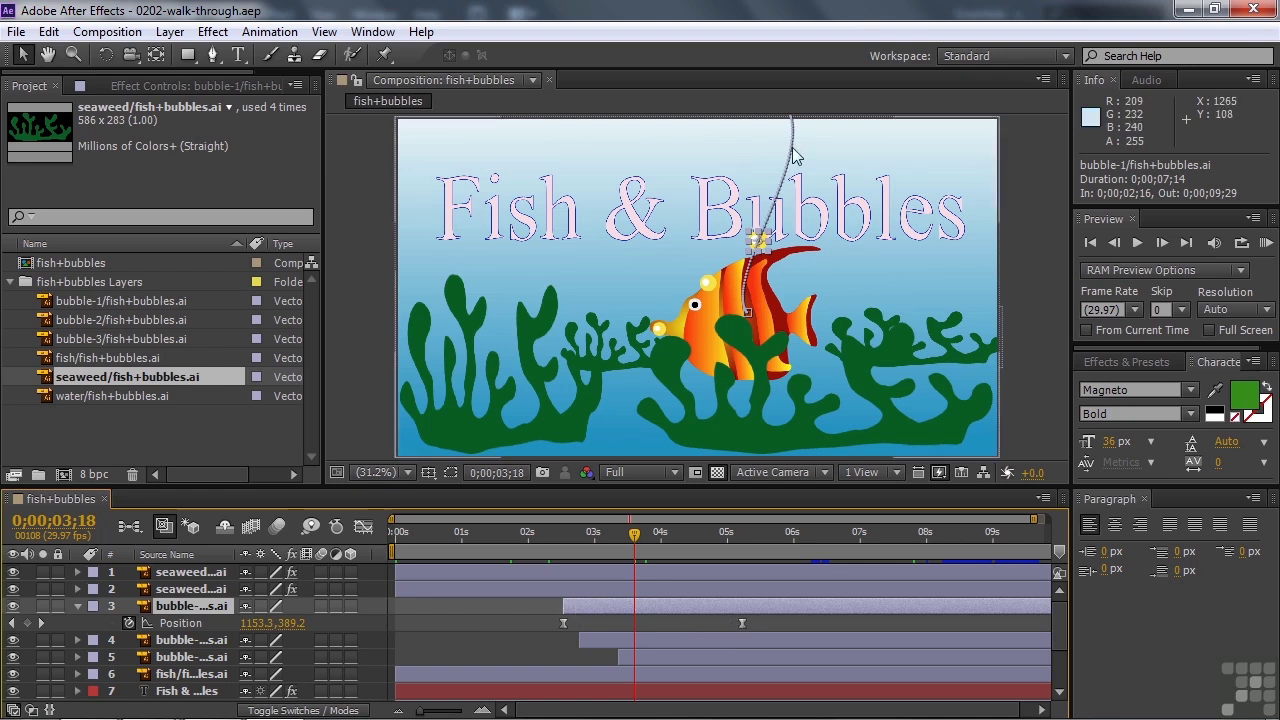
Drag one of bubble-1's motion-path keyframes slightly and scrub to 0;00;02;20 to check it
click(748, 312)
drag(724, 281, 812, 163)
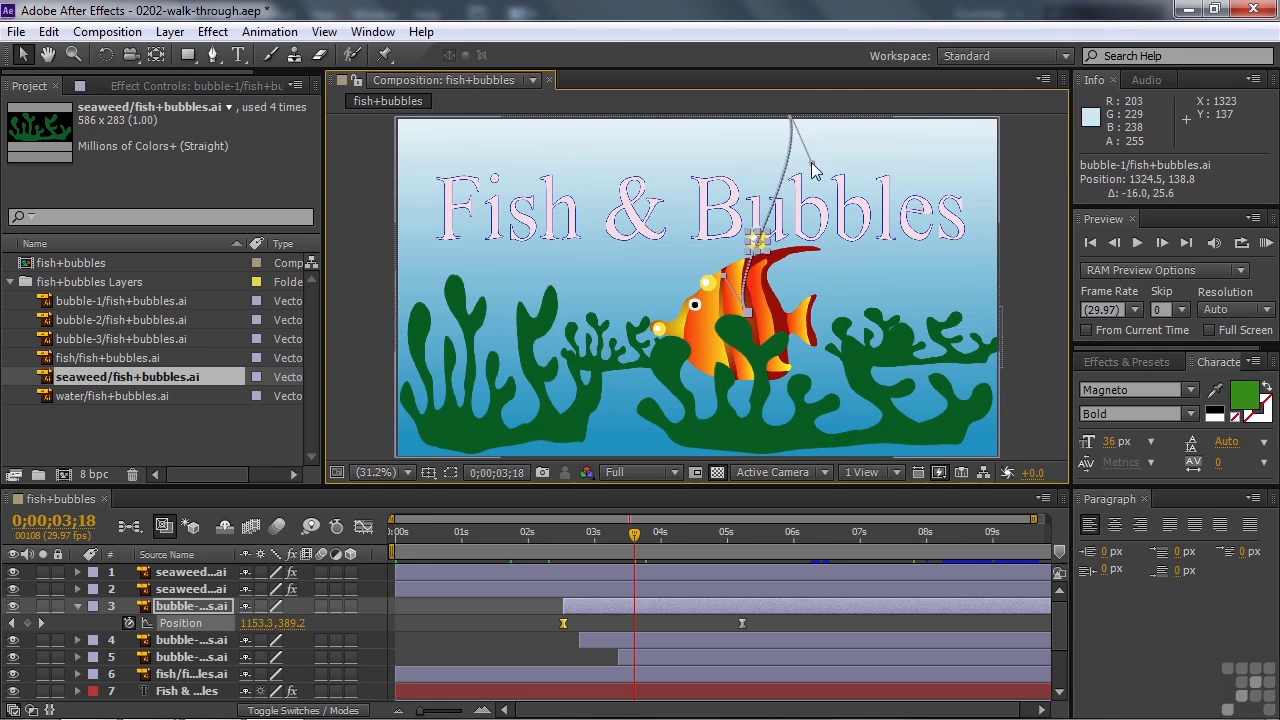
drag(633, 540, 573, 549)
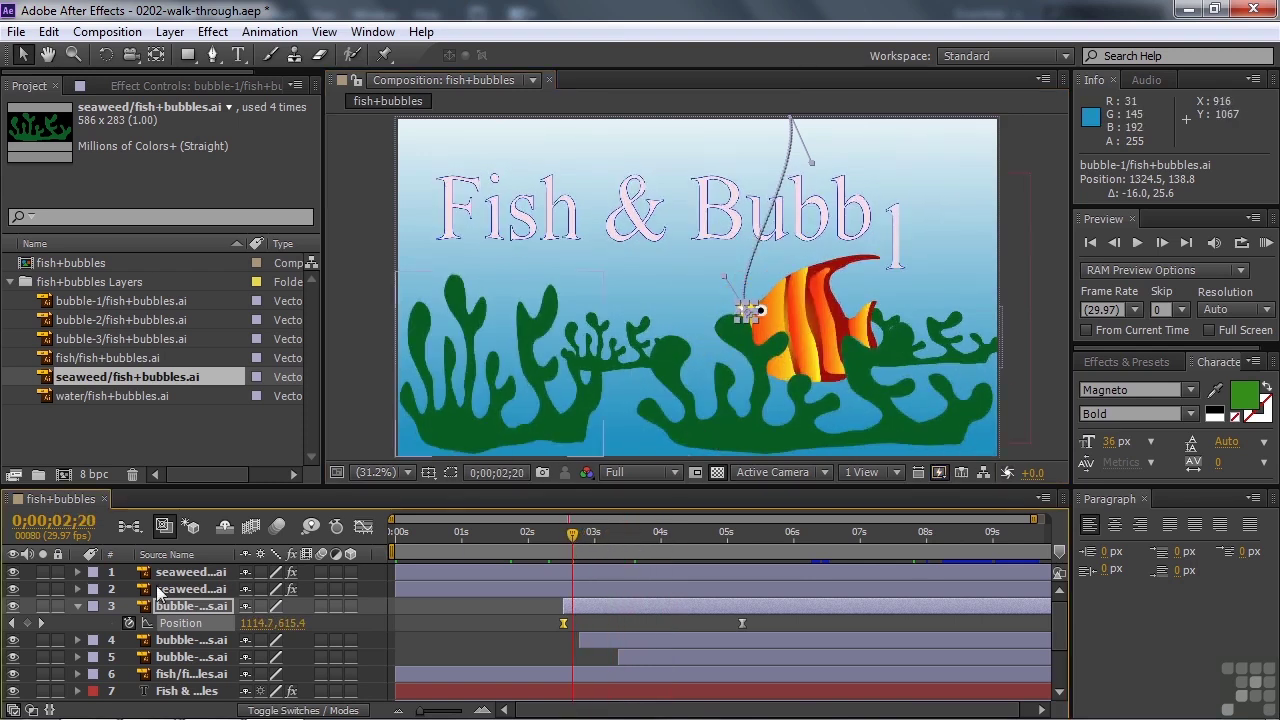
Show the top seaweed layer's Wave Warp effect in Effect Controls
click(167, 575)
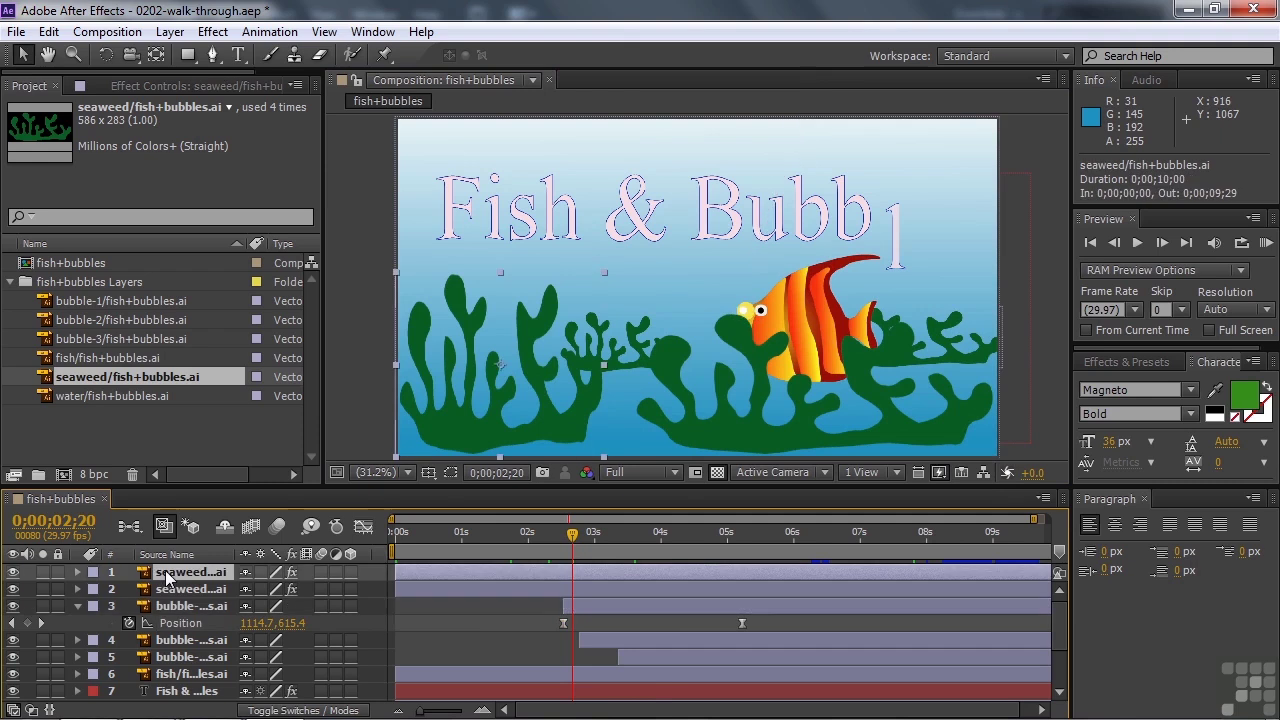
key(e)
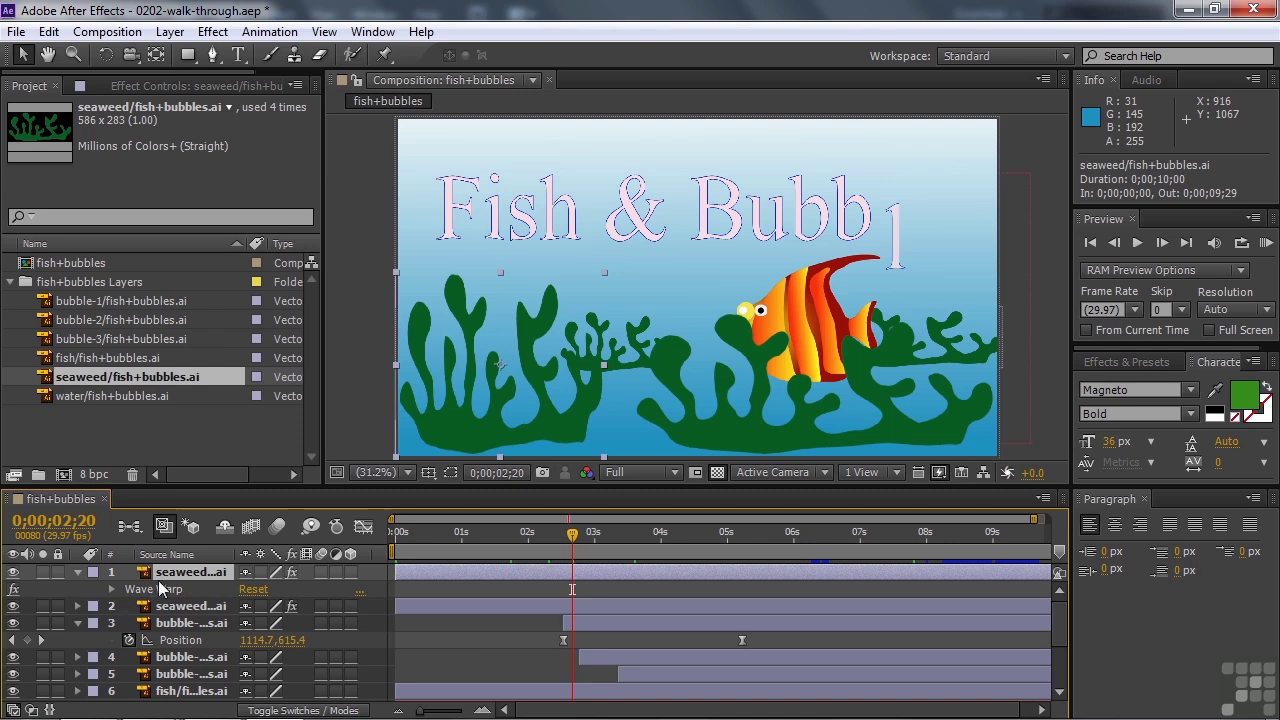
click(152, 85)
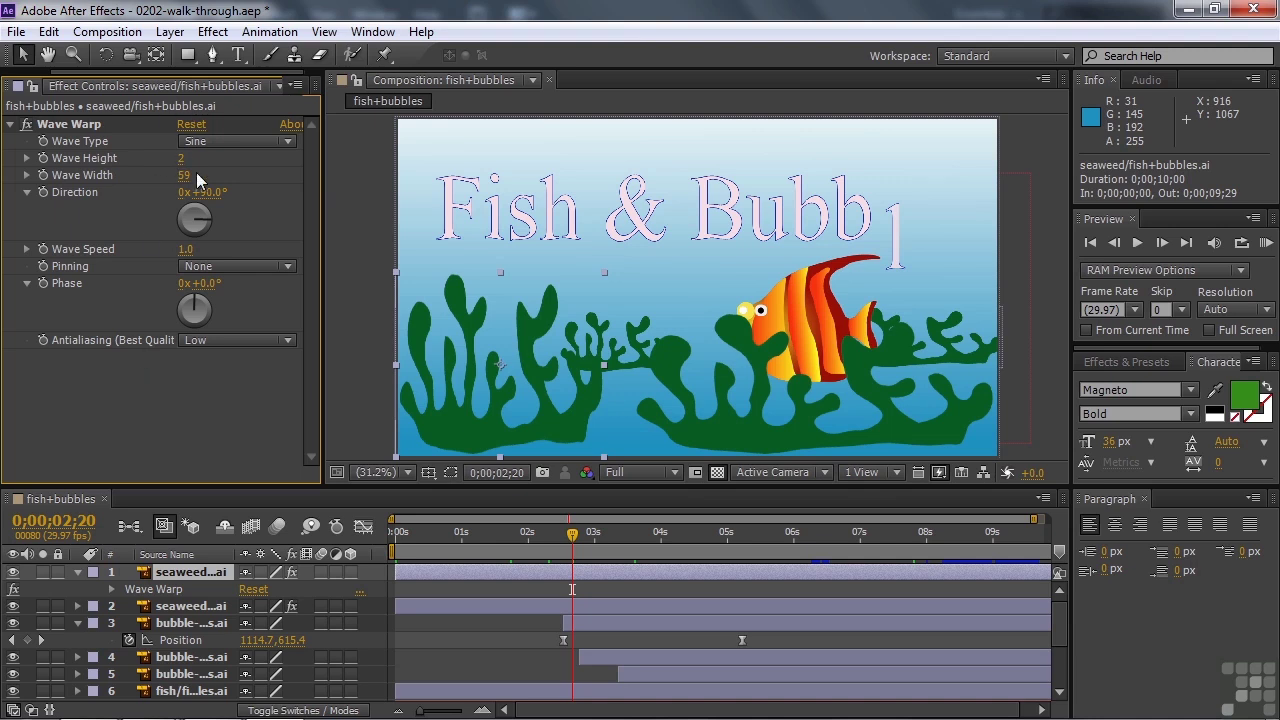
Play the animation briefly, stop, and return to 0;00;00;00
click(576, 540)
key(space)
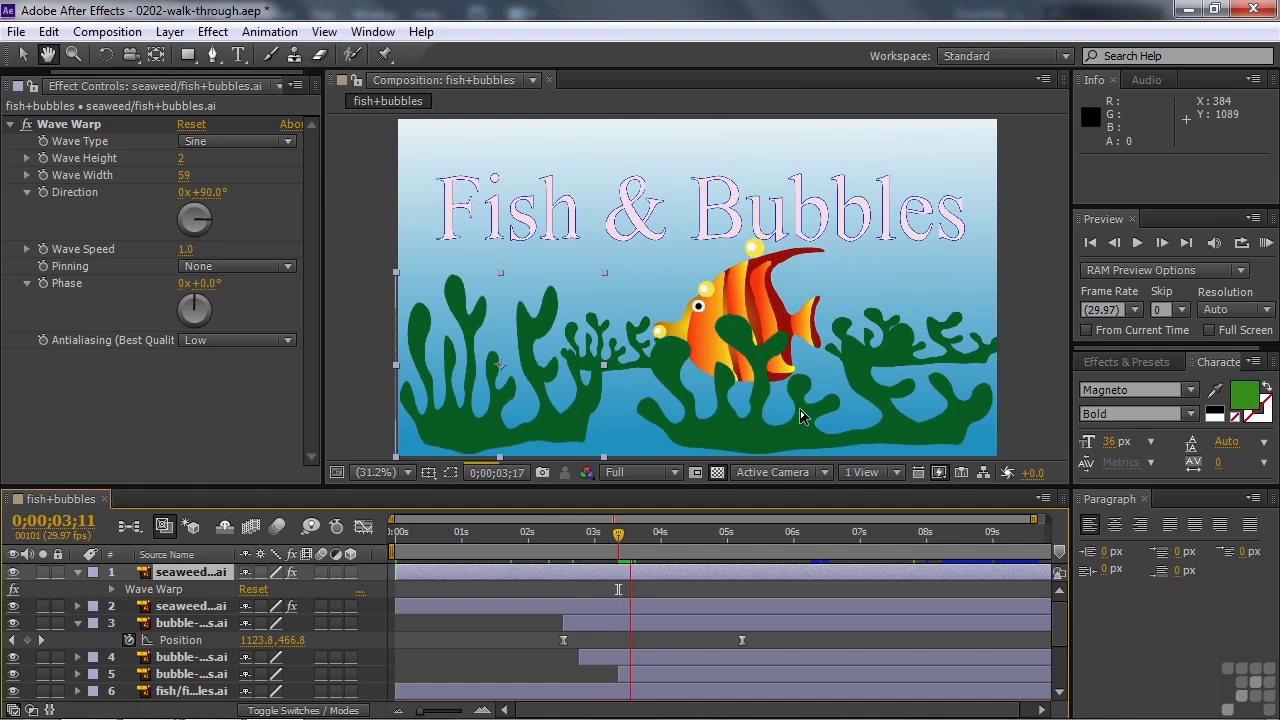
key(space)
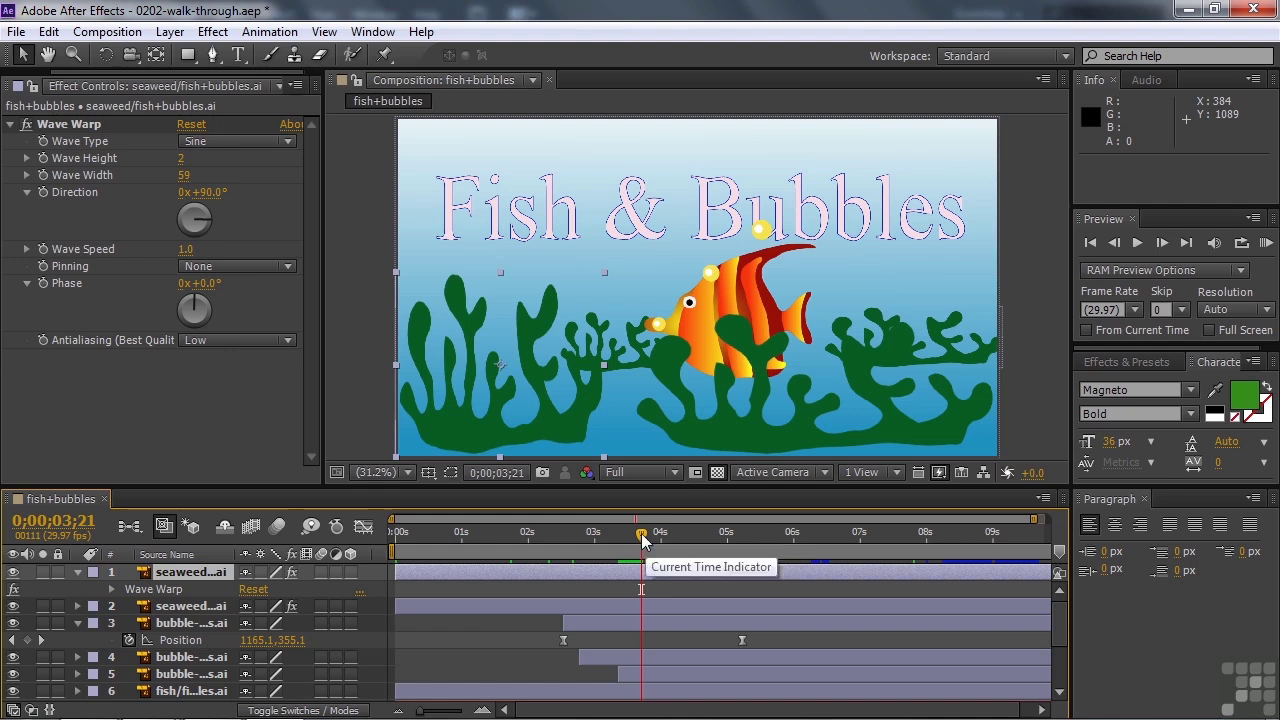
drag(641, 535, 386, 556)
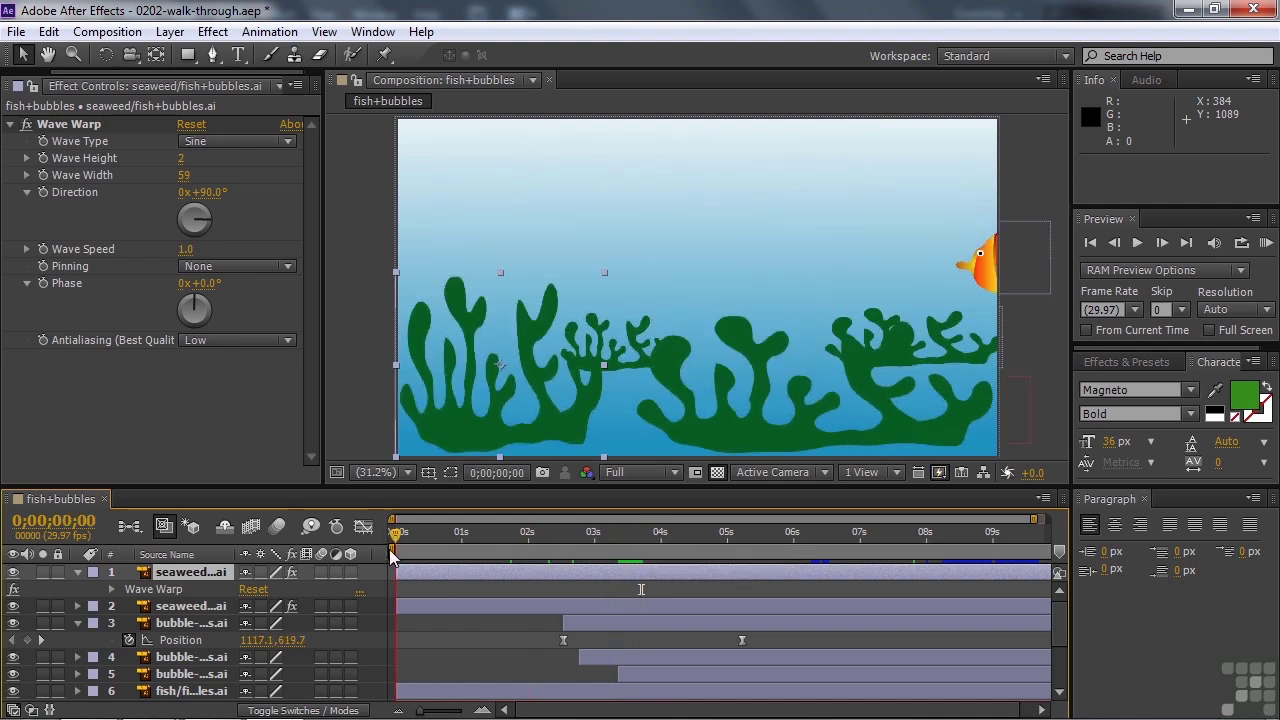
Fold away the bubble's Position and the seaweed's Wave Warp rows, then select the fish layer
click(79, 623)
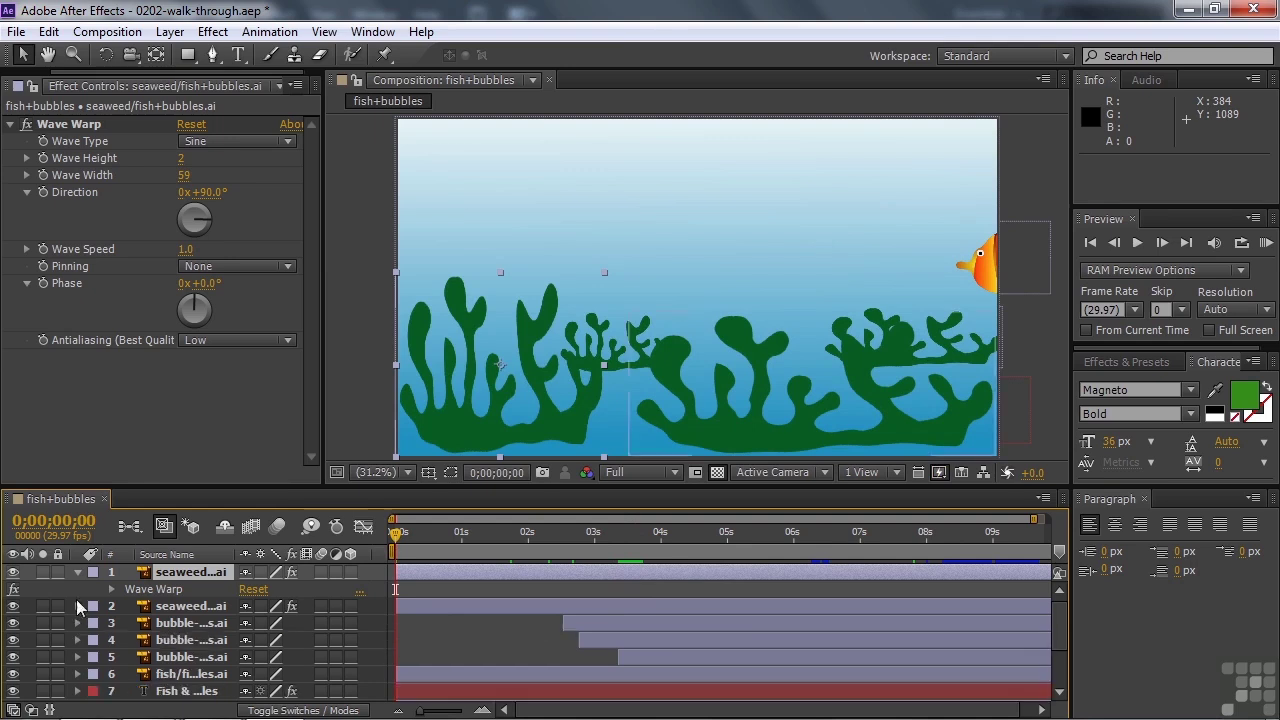
click(77, 572)
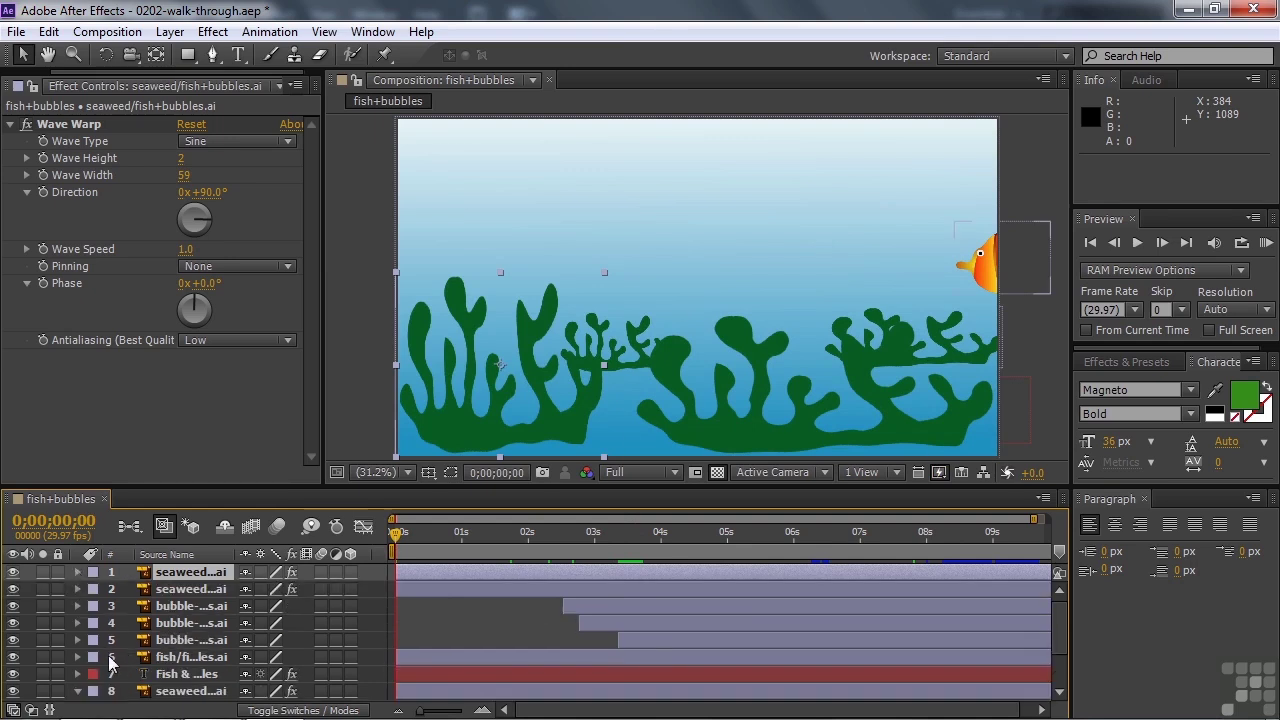
click(160, 658)
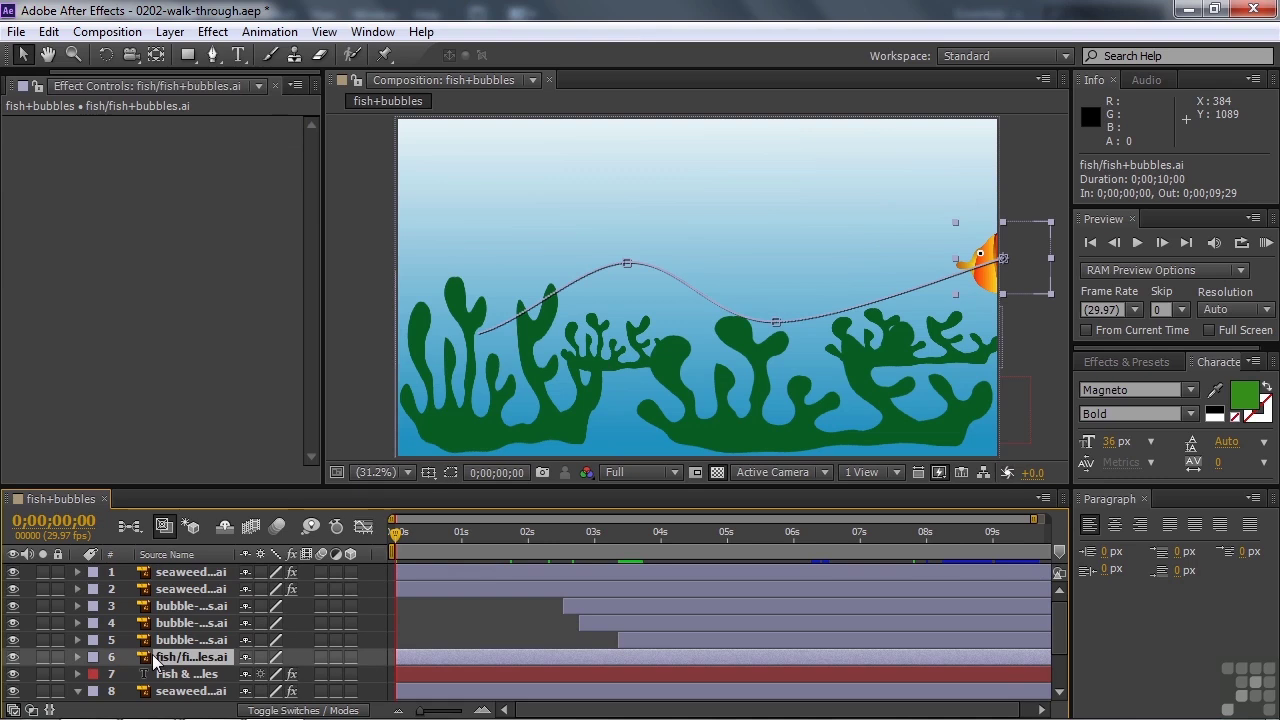
Show the fish's Position and Scale keyframes and marquee-select its starting keyframes
key(p)
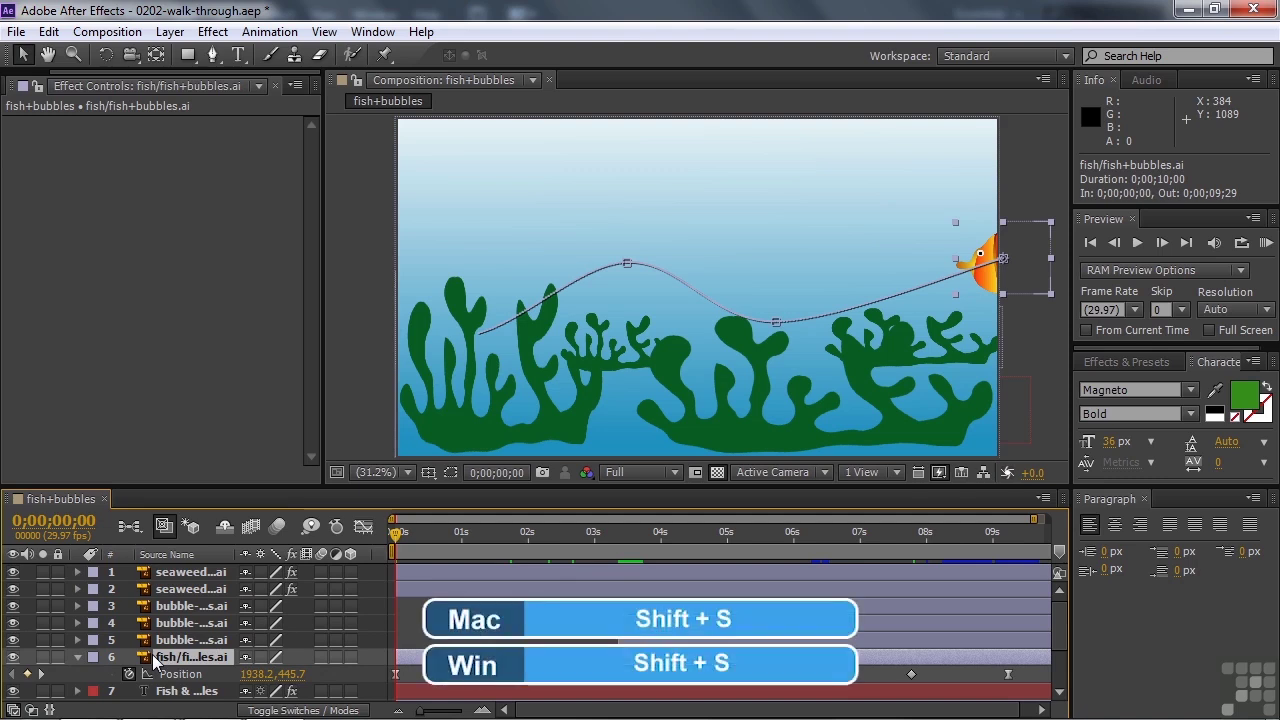
key(shift+s)
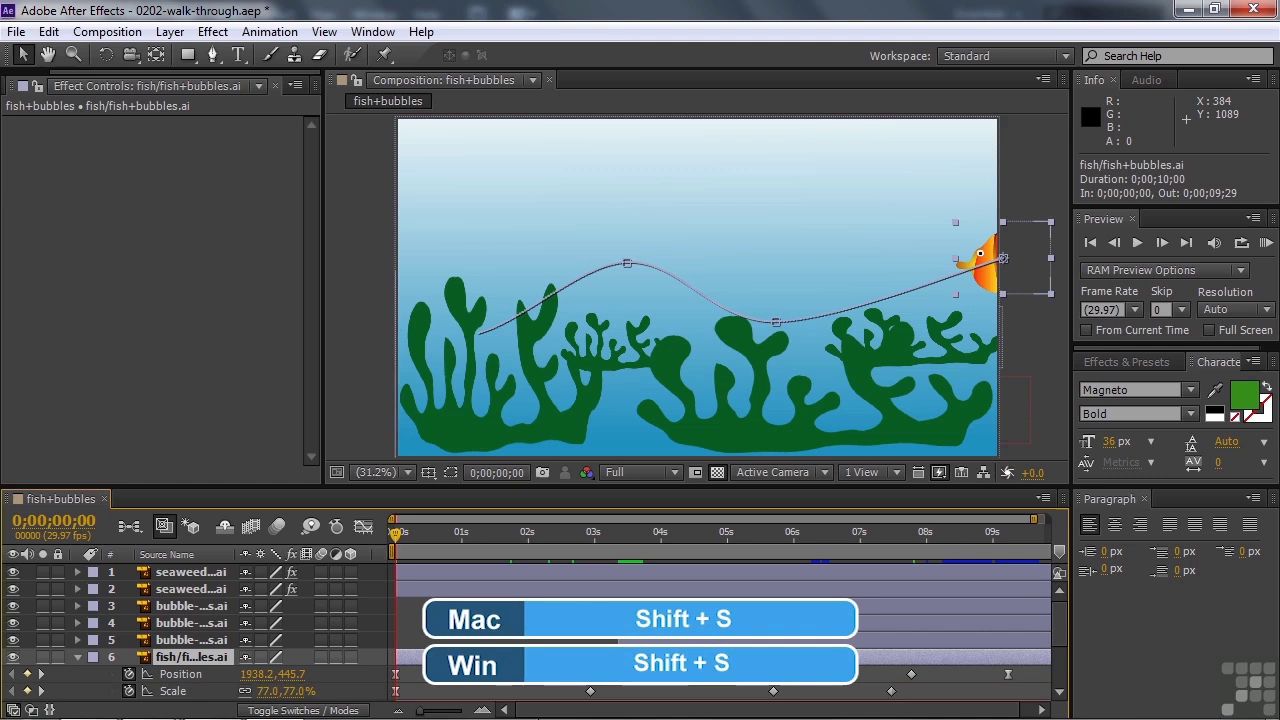
scroll(1058, 628, down, 3)
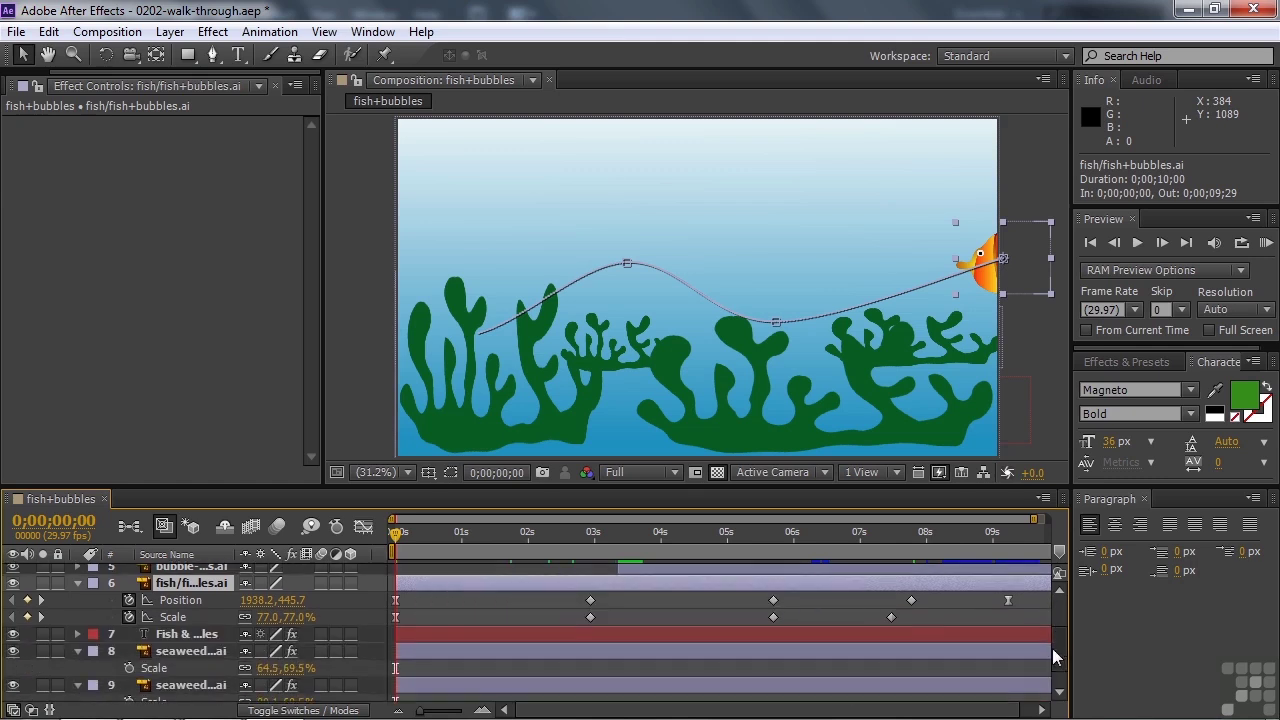
scroll(1049, 645, up, 2)
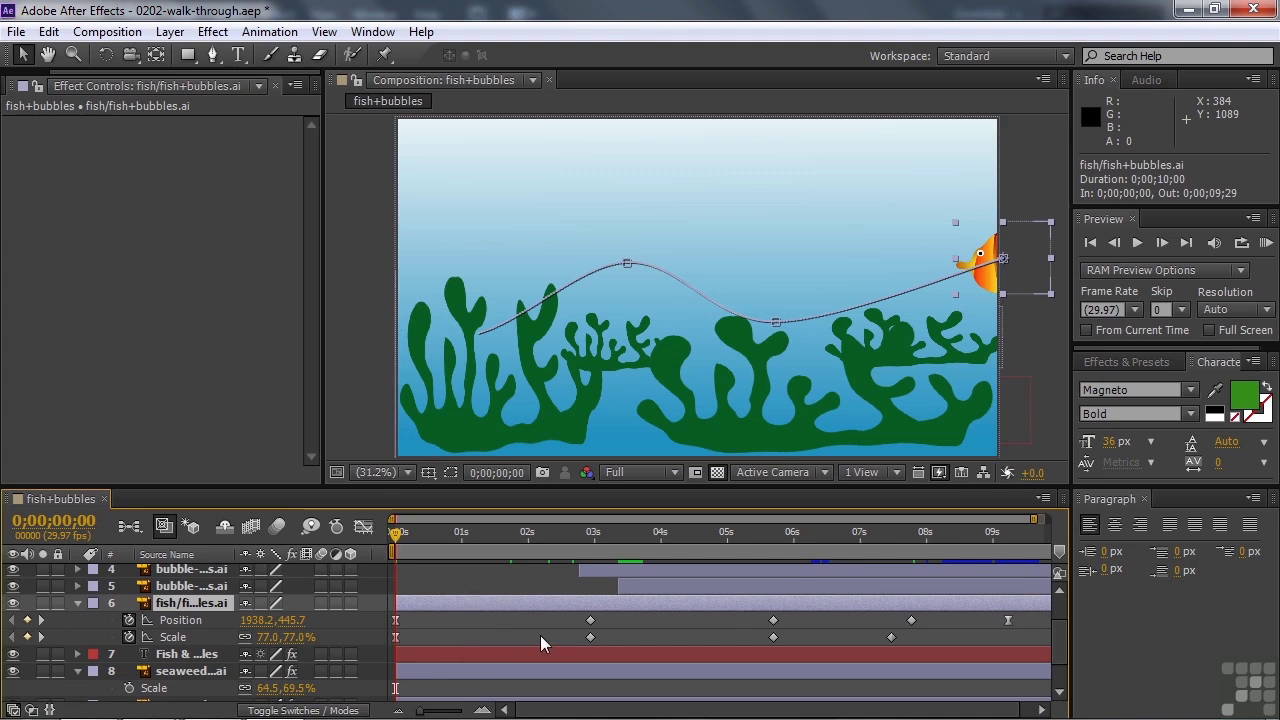
drag(397, 625, 538, 658)
mouse_move(1009, 618)
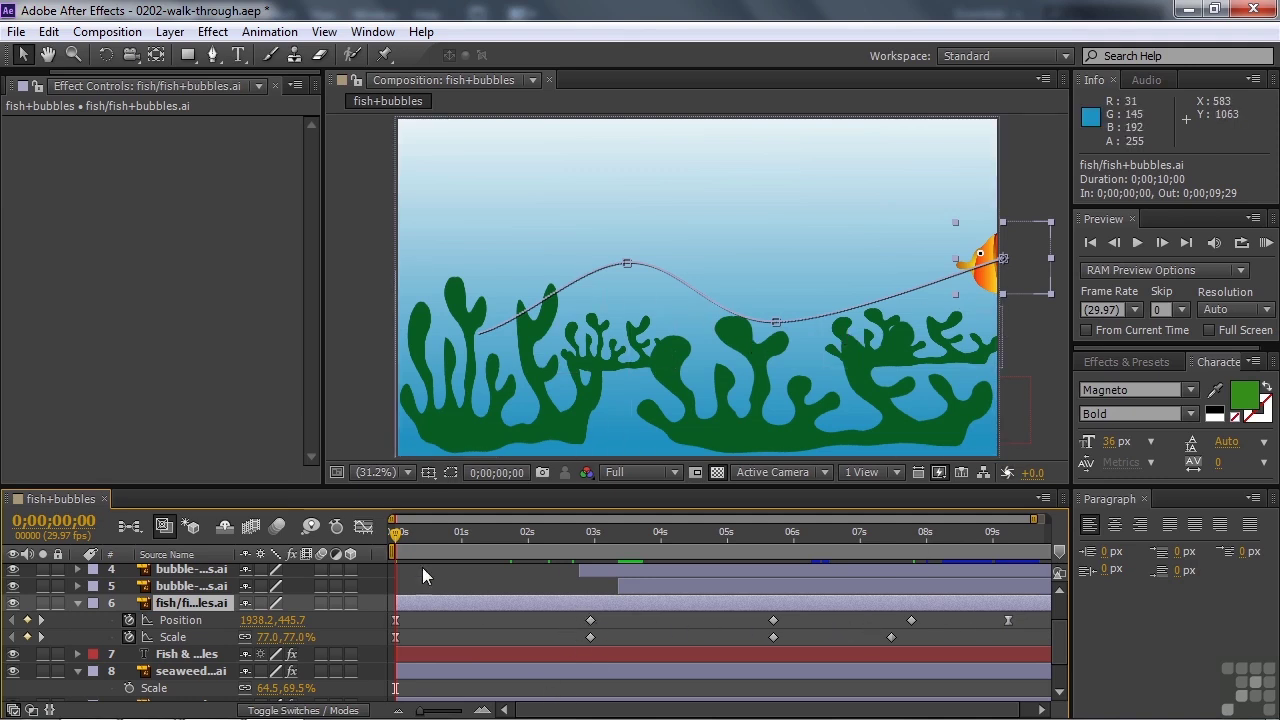
Inspect the fish's motion-path keyframes at 0;00;02;28, 0;00;05;21 and 0;00;07;23
drag(397, 533, 419, 534)
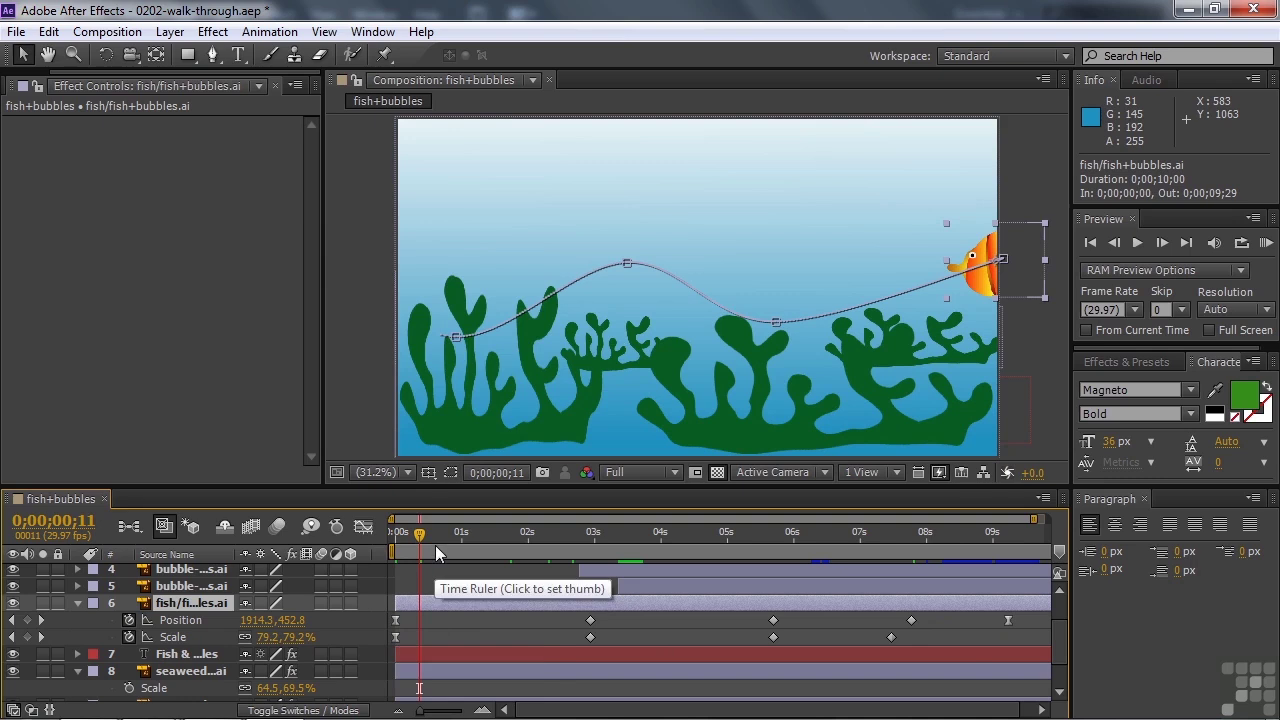
drag(435, 545, 452, 553)
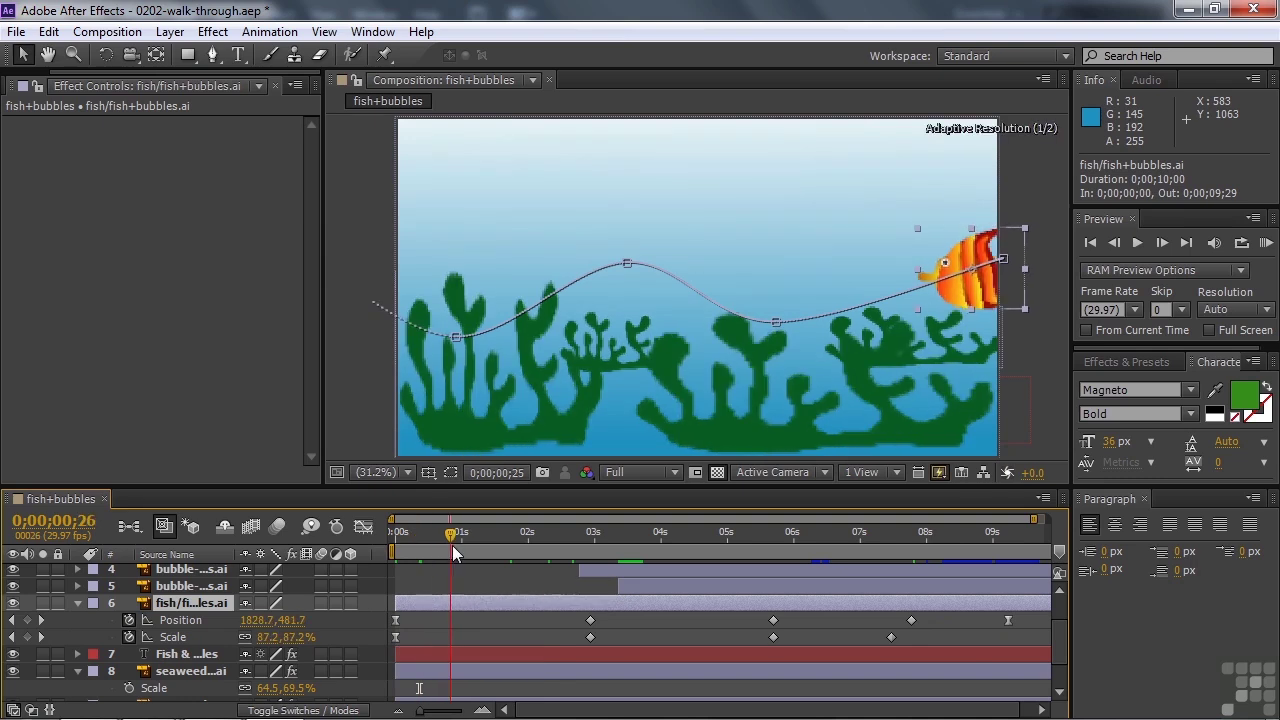
click(777, 324)
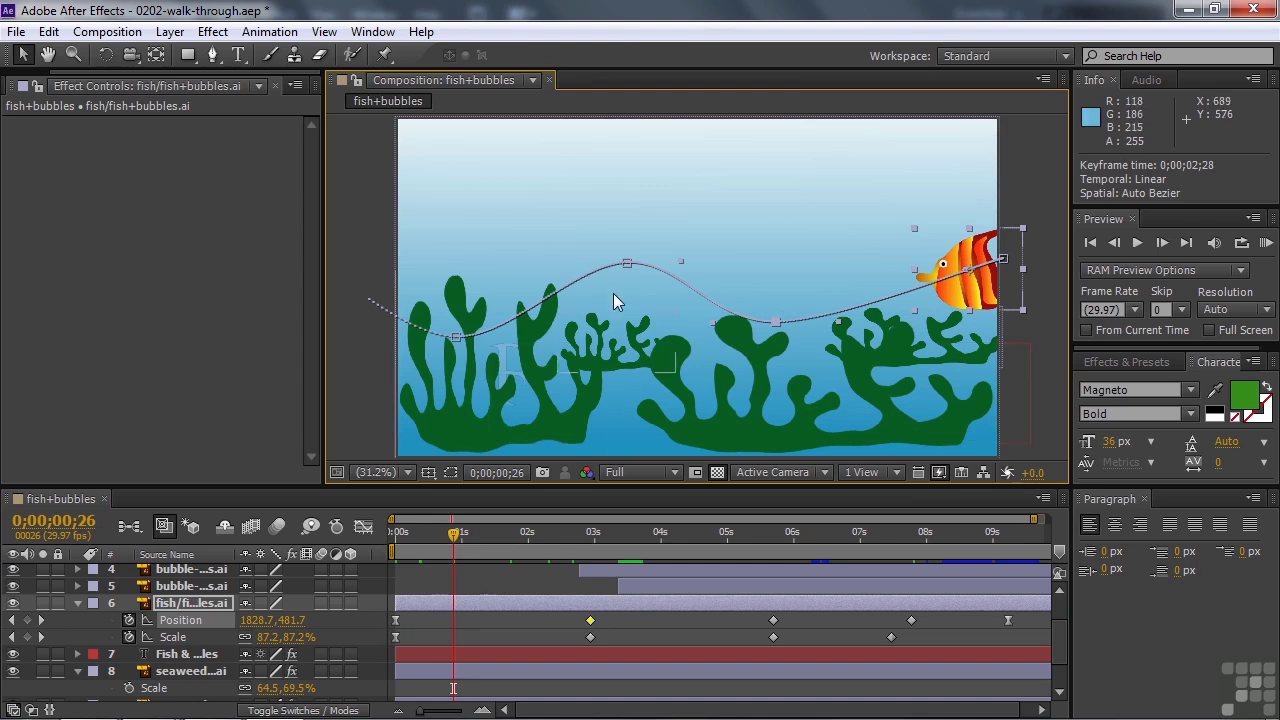
click(620, 264)
click(455, 336)
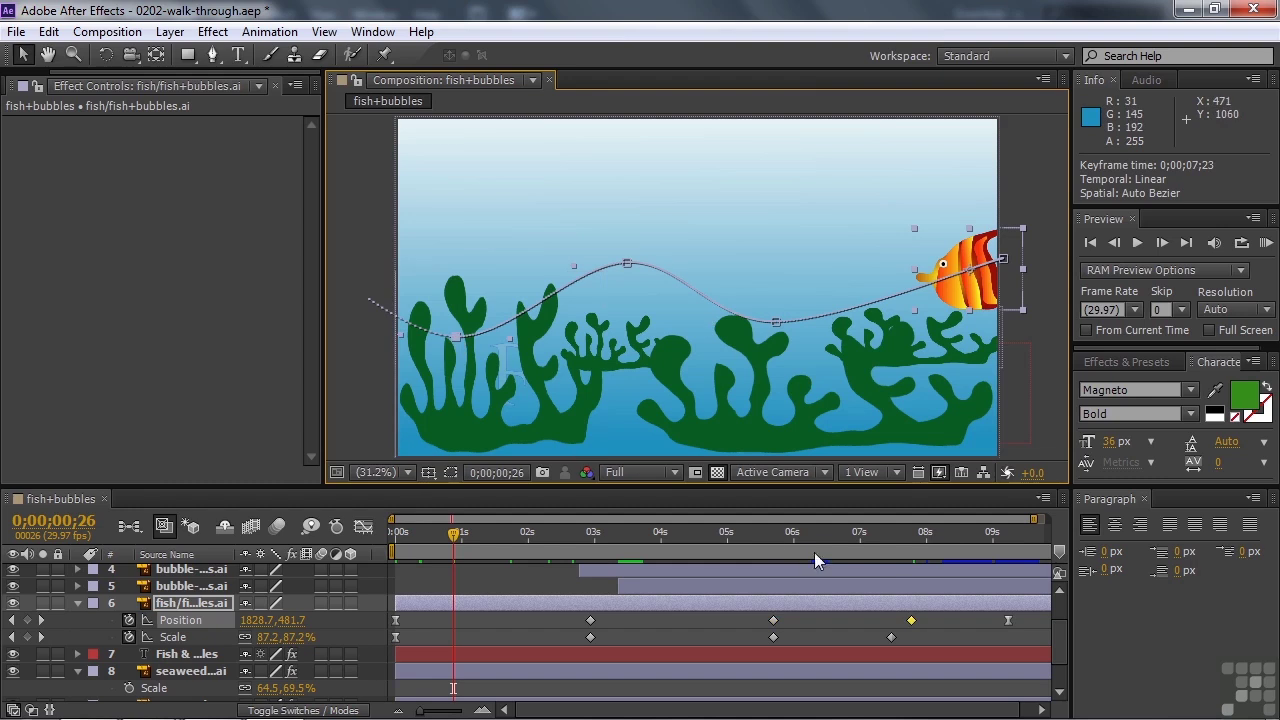
At the 0;00;02;28 keyframe, nudge the fish down and right to 1227.3, 670.9
mouse_move(909, 628)
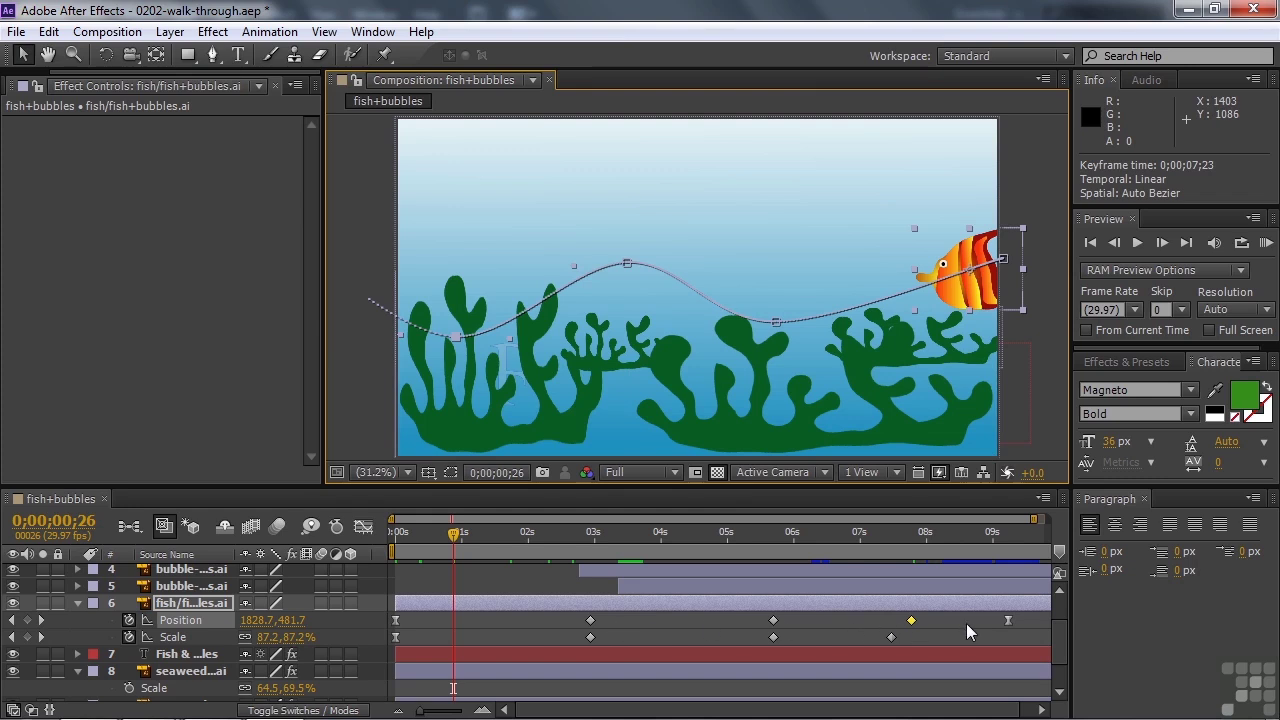
drag(458, 536, 499, 533)
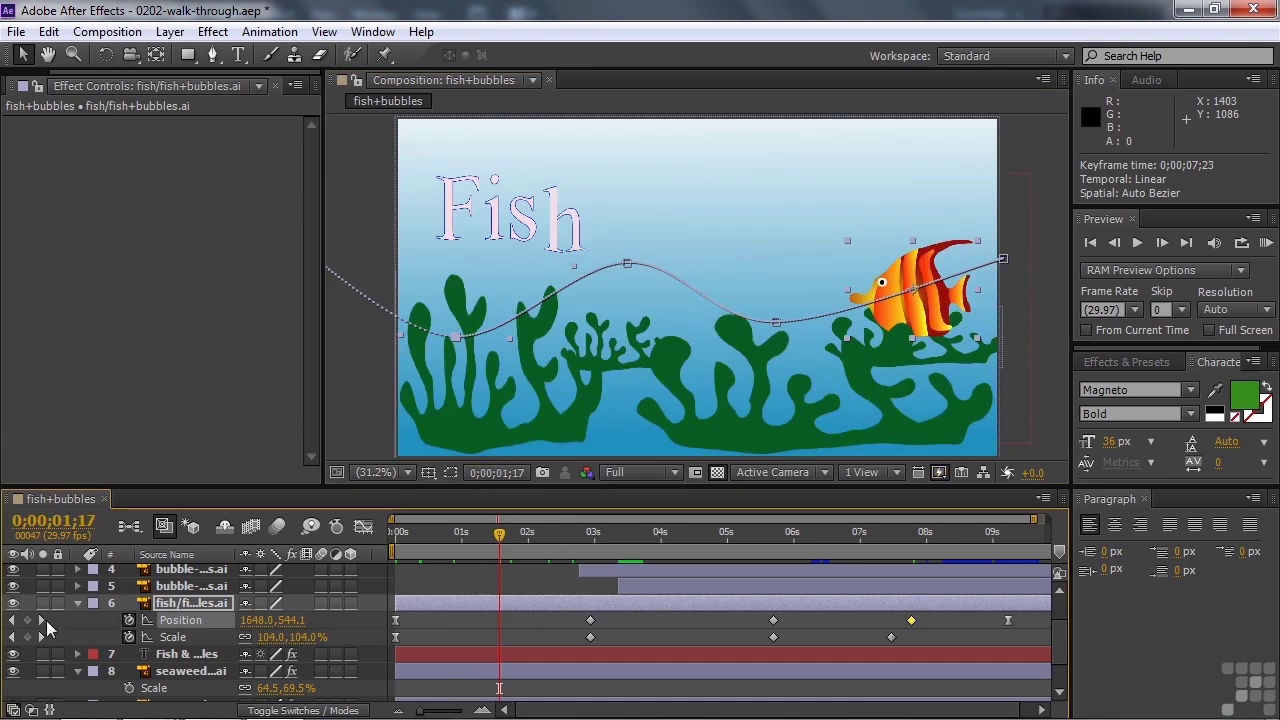
click(41, 620)
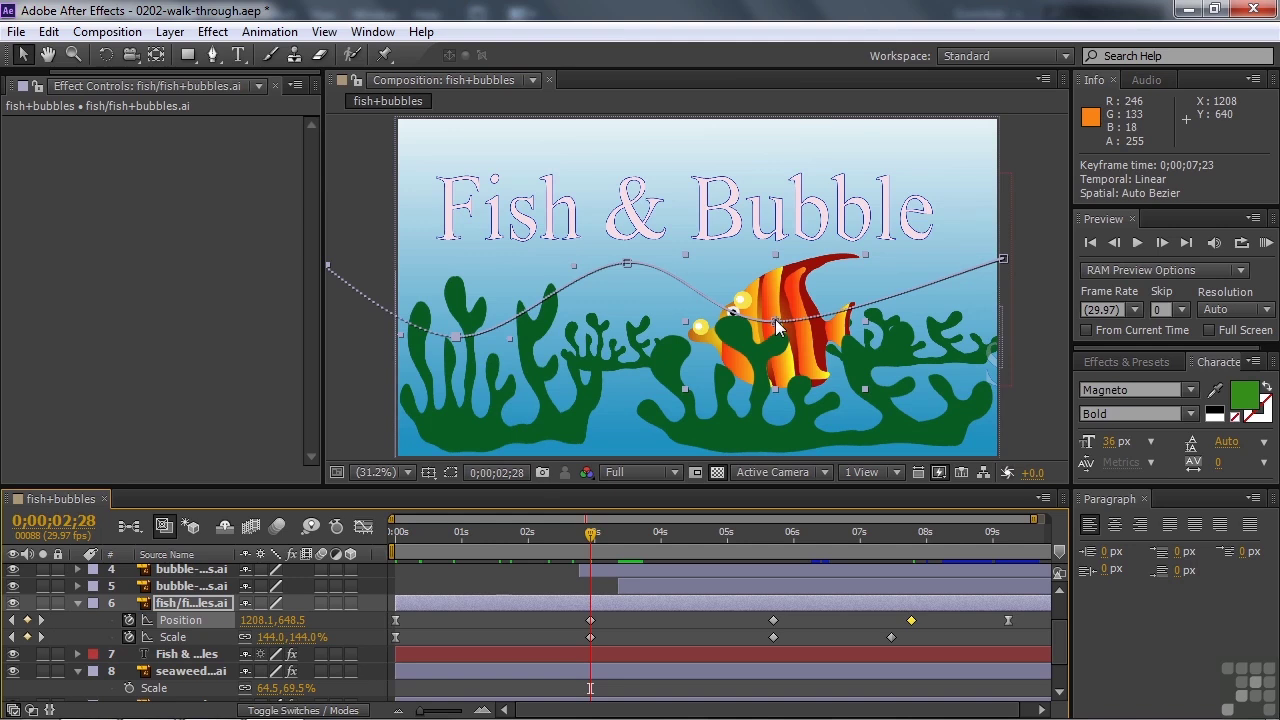
mouse_move(777, 325)
mouse_down()
mouse_move(776, 300)
mouse_move(782, 347)
mouse_move(783, 329)
mouse_up()
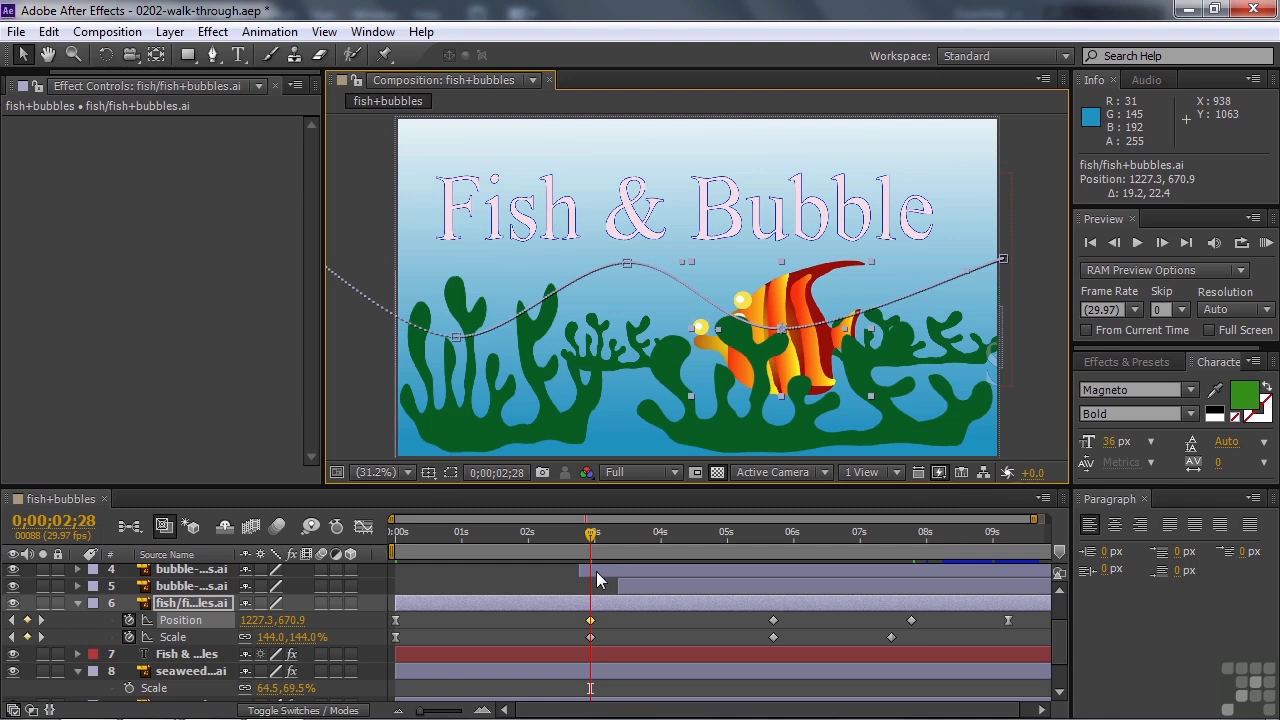
Collapse the fish and both seaweed layers' properties and select the Fish & Bubbles title layer
click(78, 603)
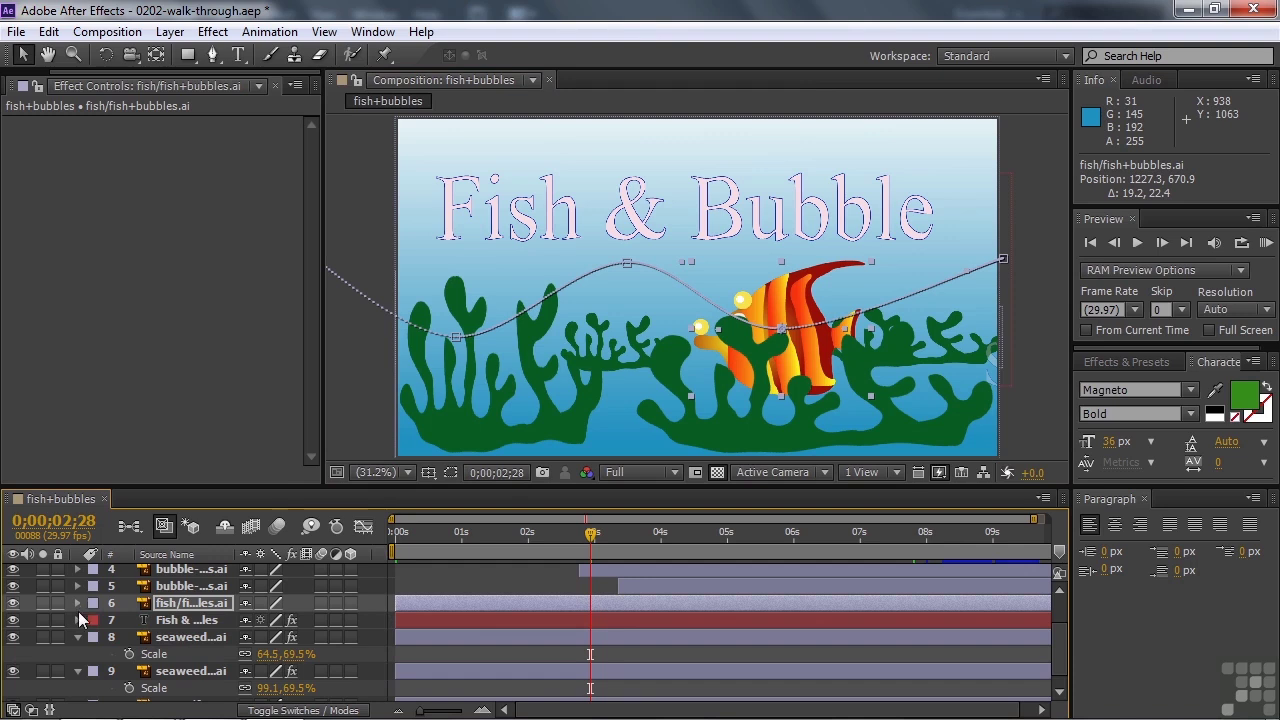
click(77, 636)
click(78, 654)
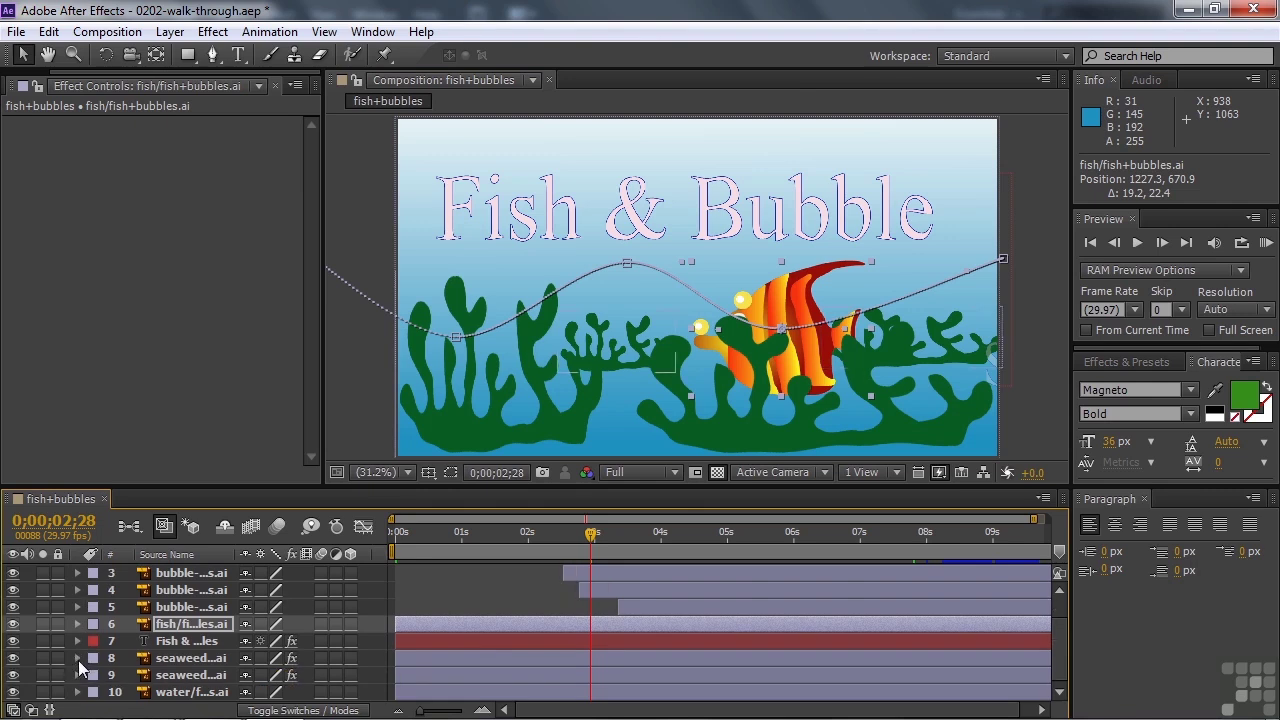
click(158, 644)
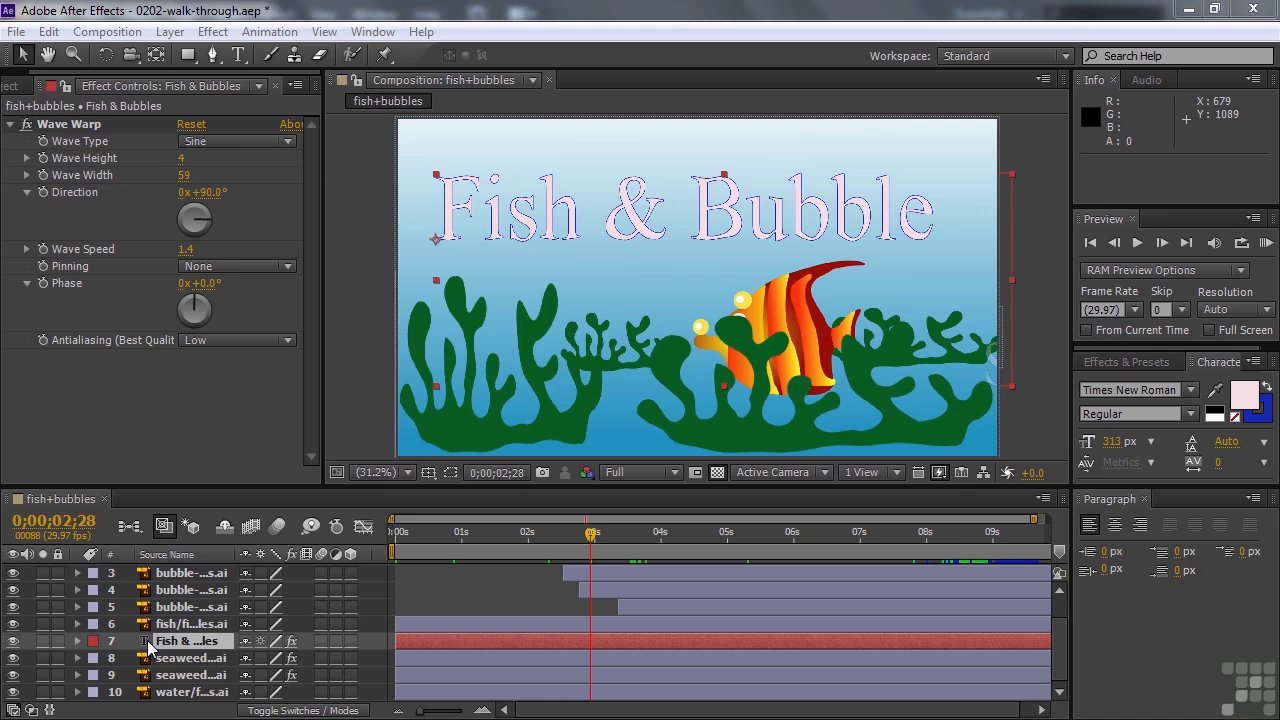
Expand the title layer's properties, folding Animator 1 and Animator 2 so both show
click(77, 640)
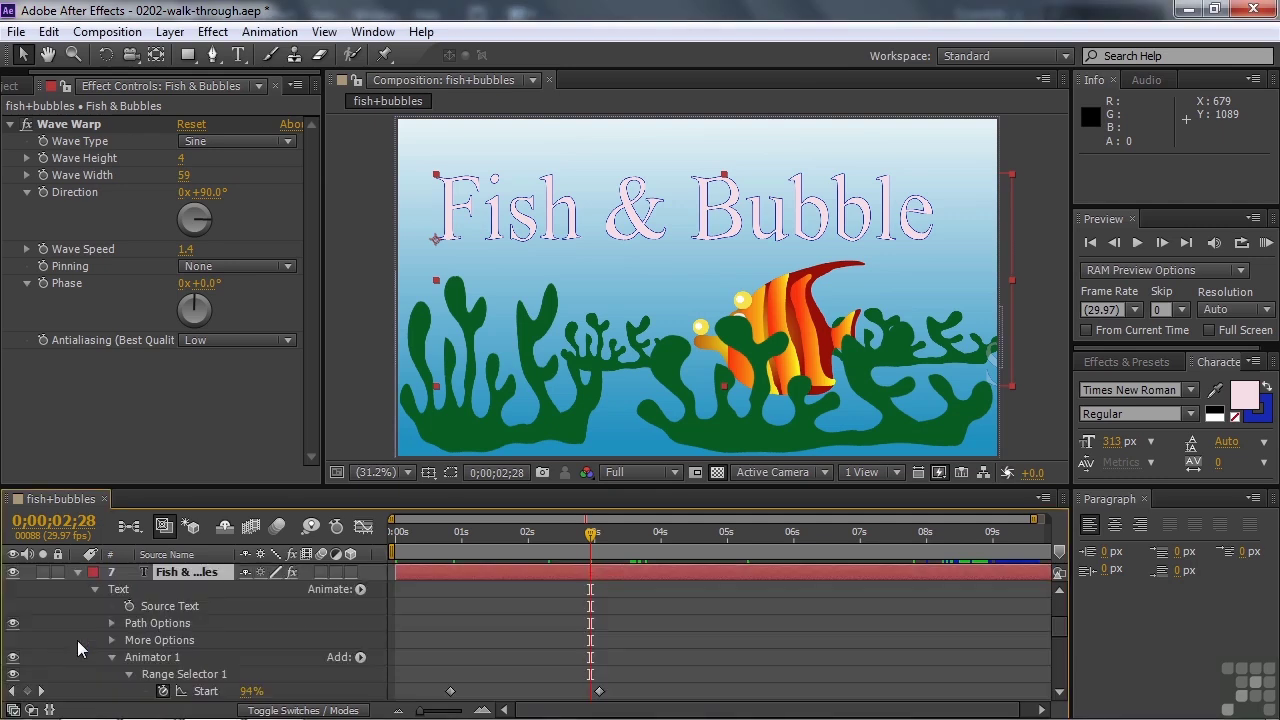
click(112, 657)
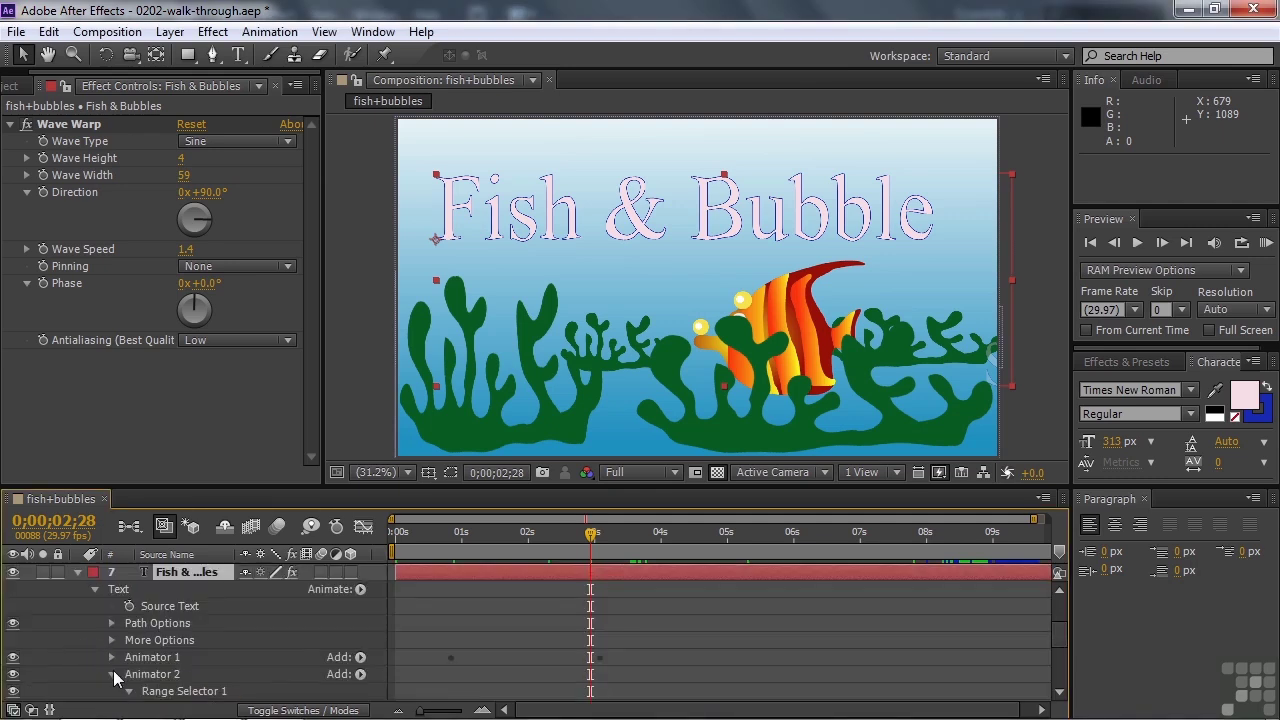
click(112, 674)
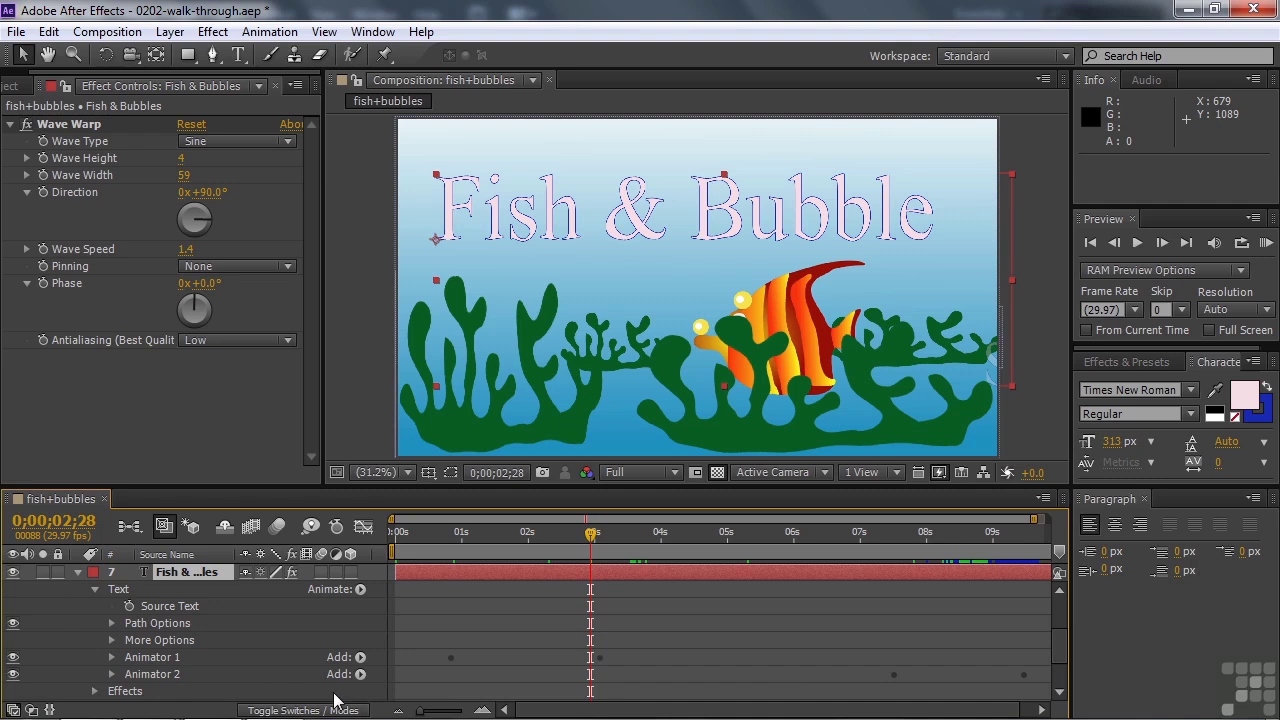
Review Animator 1's range selector by scrubbing from 0;00;00;00 as the first letters appear
click(112, 657)
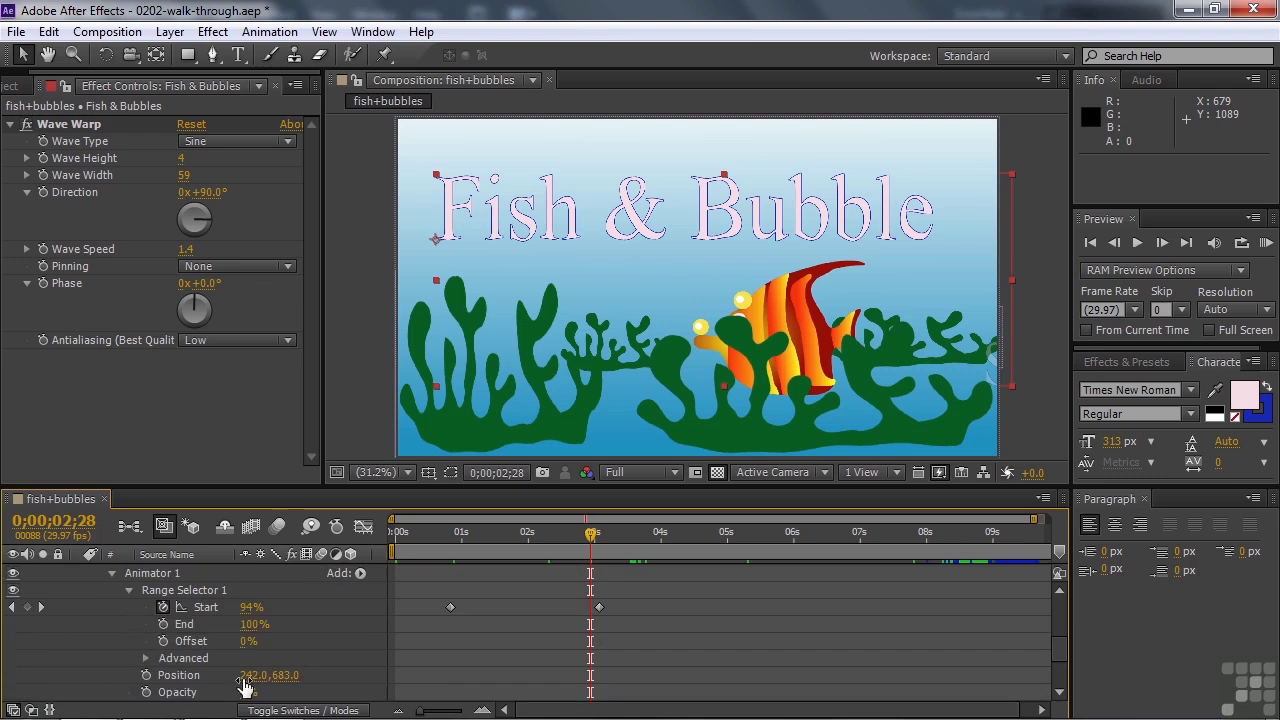
click(396, 554)
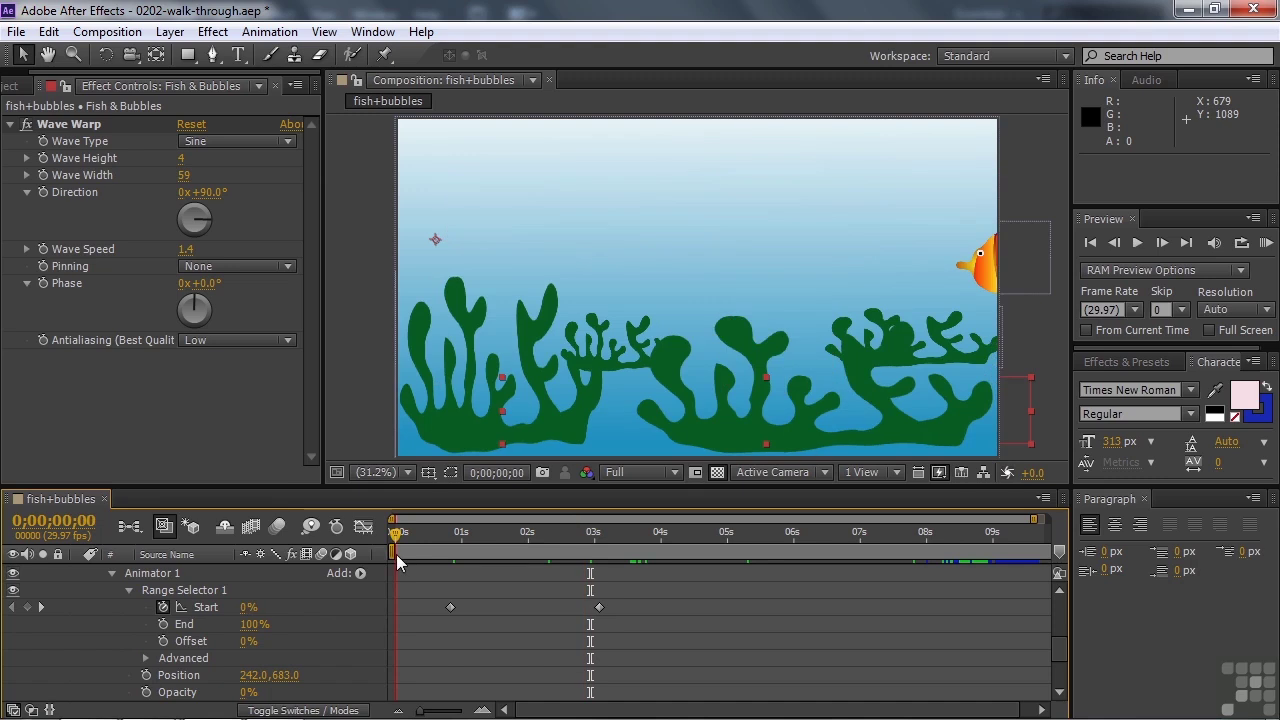
drag(396, 554, 555, 547)
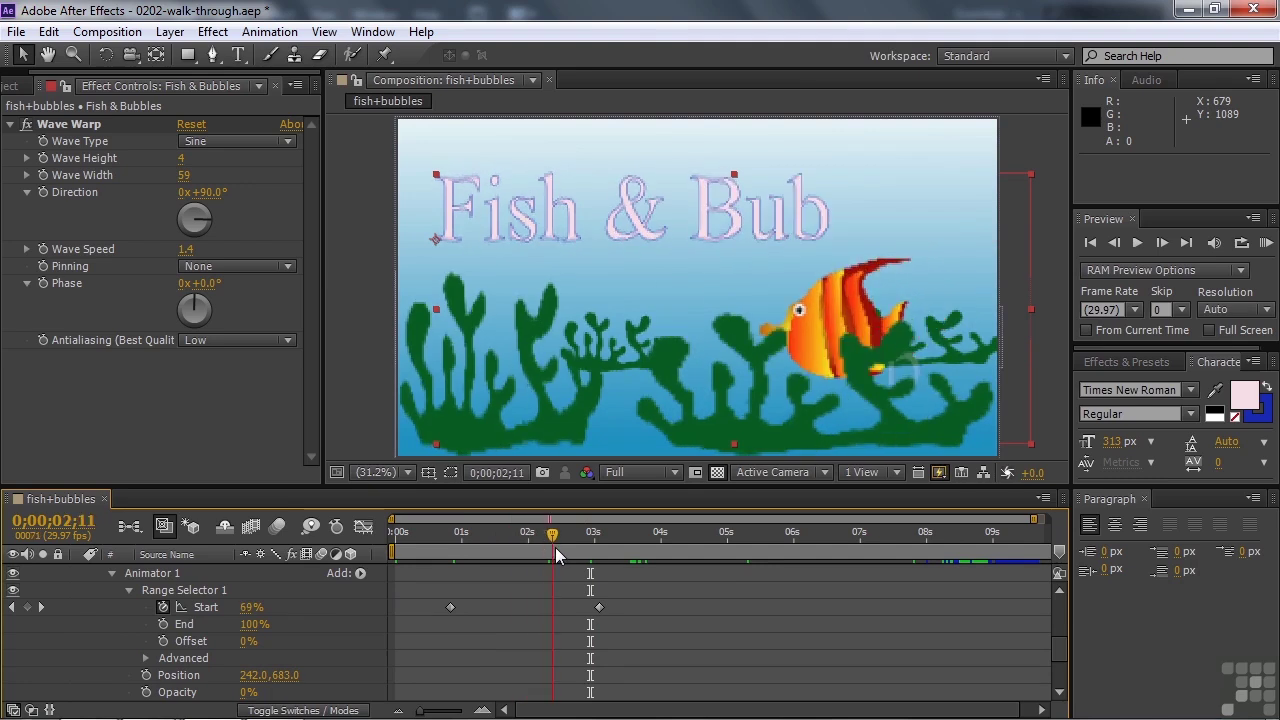
click(112, 573)
Review Animator 2's effect by scrubbing later, then fold it and scroll the layer list up
click(112, 607)
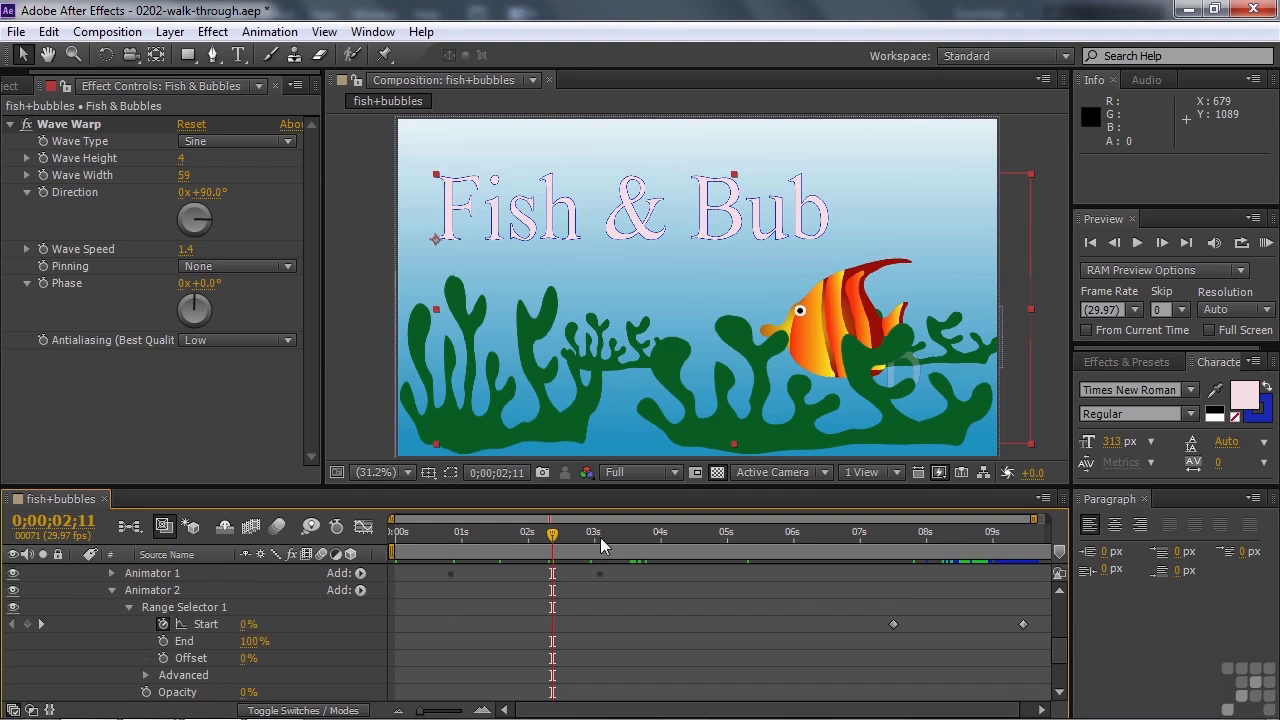
drag(554, 533, 110, 589)
click(111, 590)
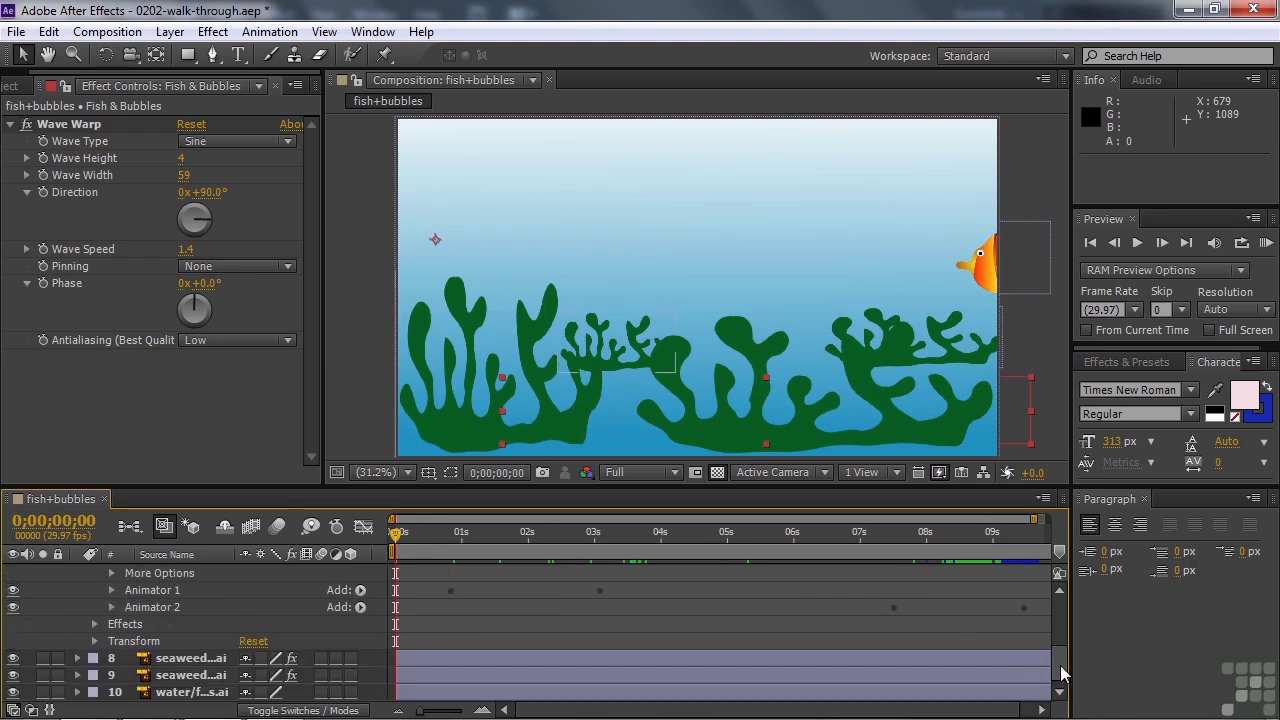
drag(1060, 665, 1062, 618)
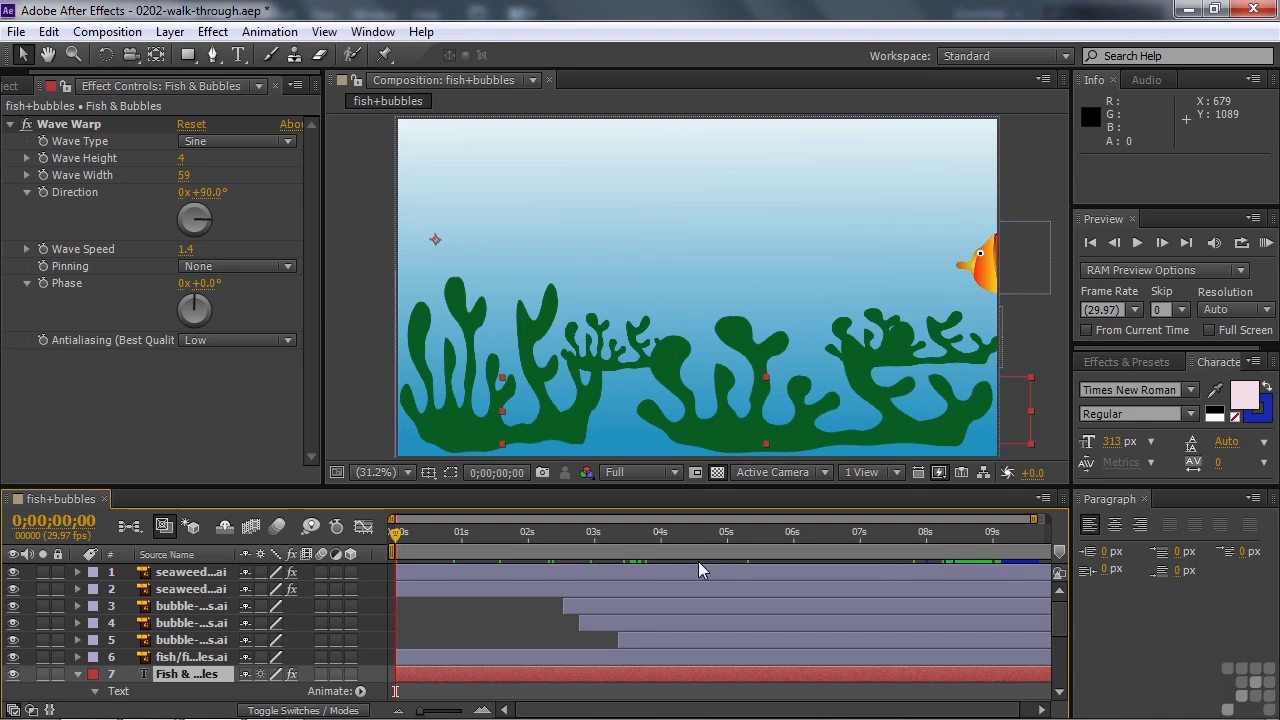
Collapse the title layer and preview the animation until 'Fish & Bubbles' is fully spelled out
click(77, 674)
mouse_move(1056, 625)
mouse_down()
mouse_move(1062, 648)
mouse_move(1074, 612)
mouse_up()
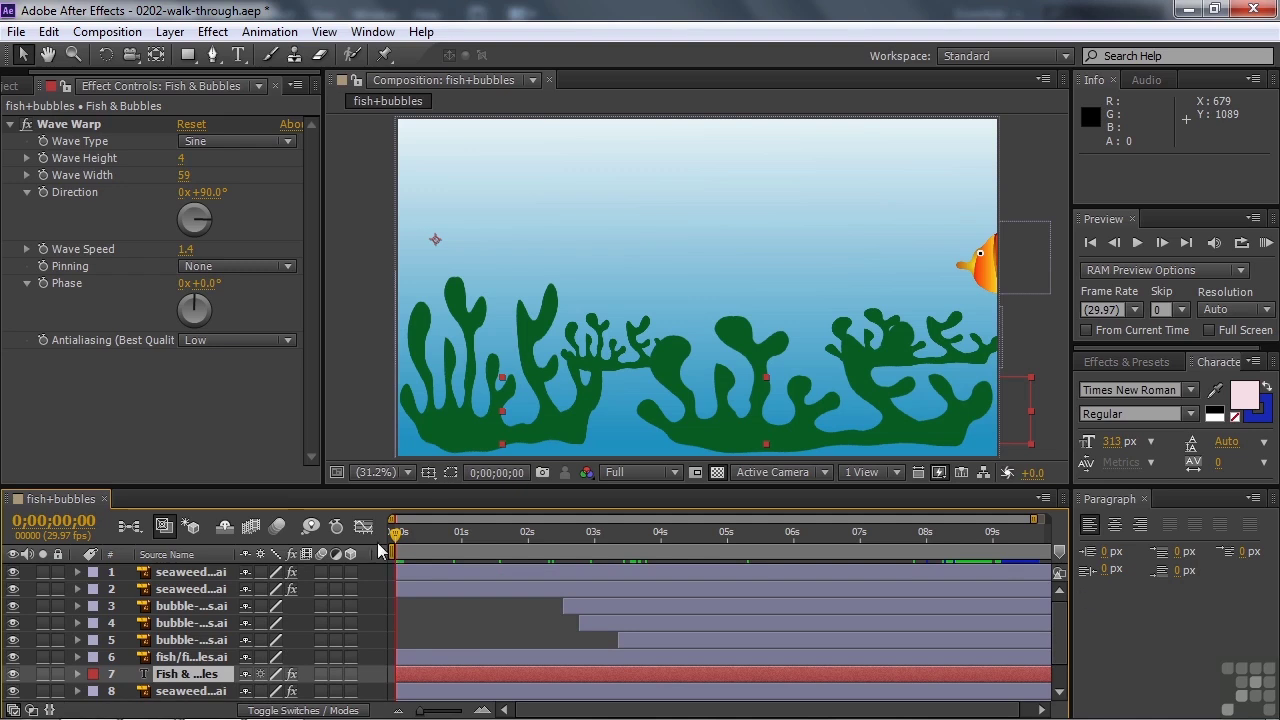
key(space)
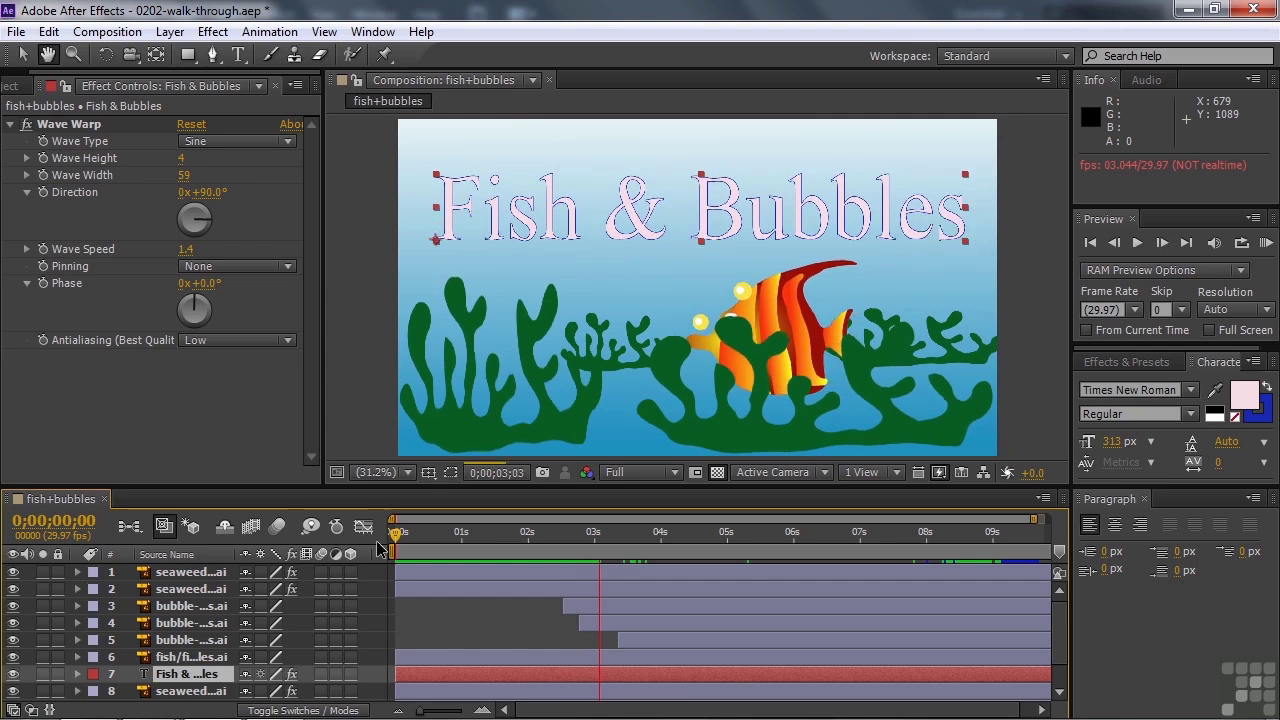
Stop the preview and return the current-time indicator to 0;00;00;00
key(space)
key(Home)
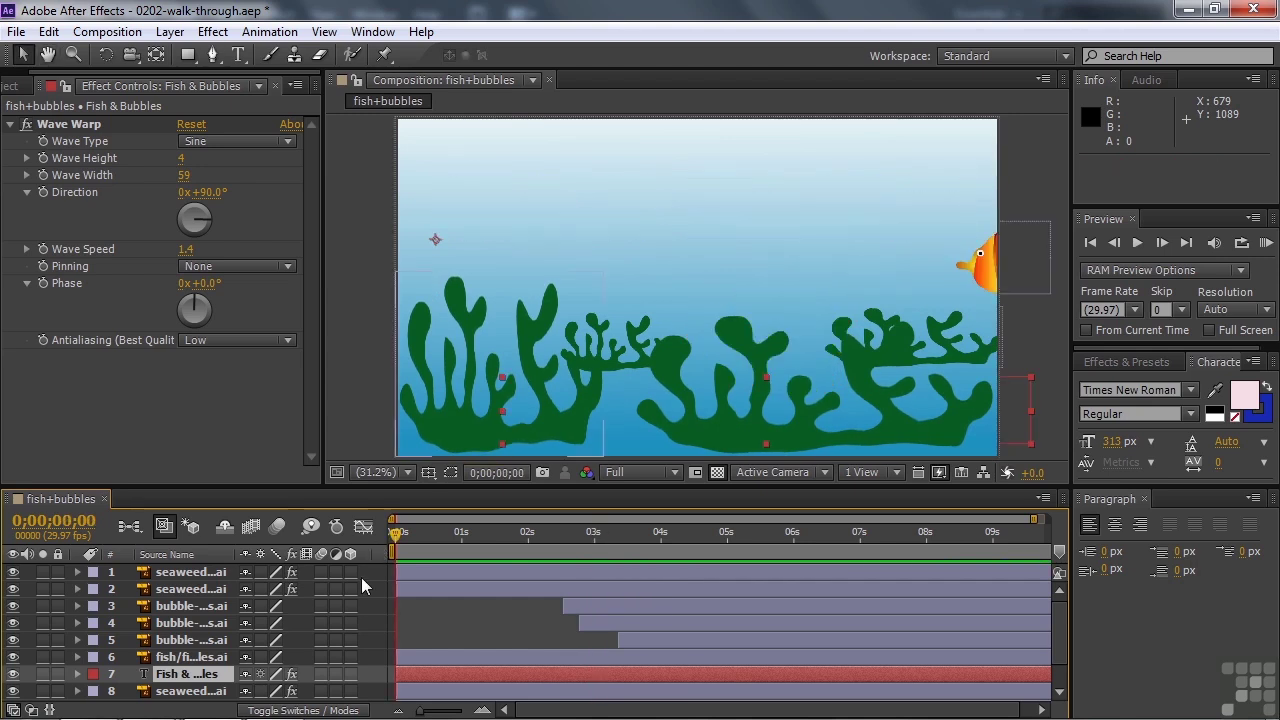
Deselect the title layer and run a RAM preview, stopping around 0;00;02;26
click(438, 616)
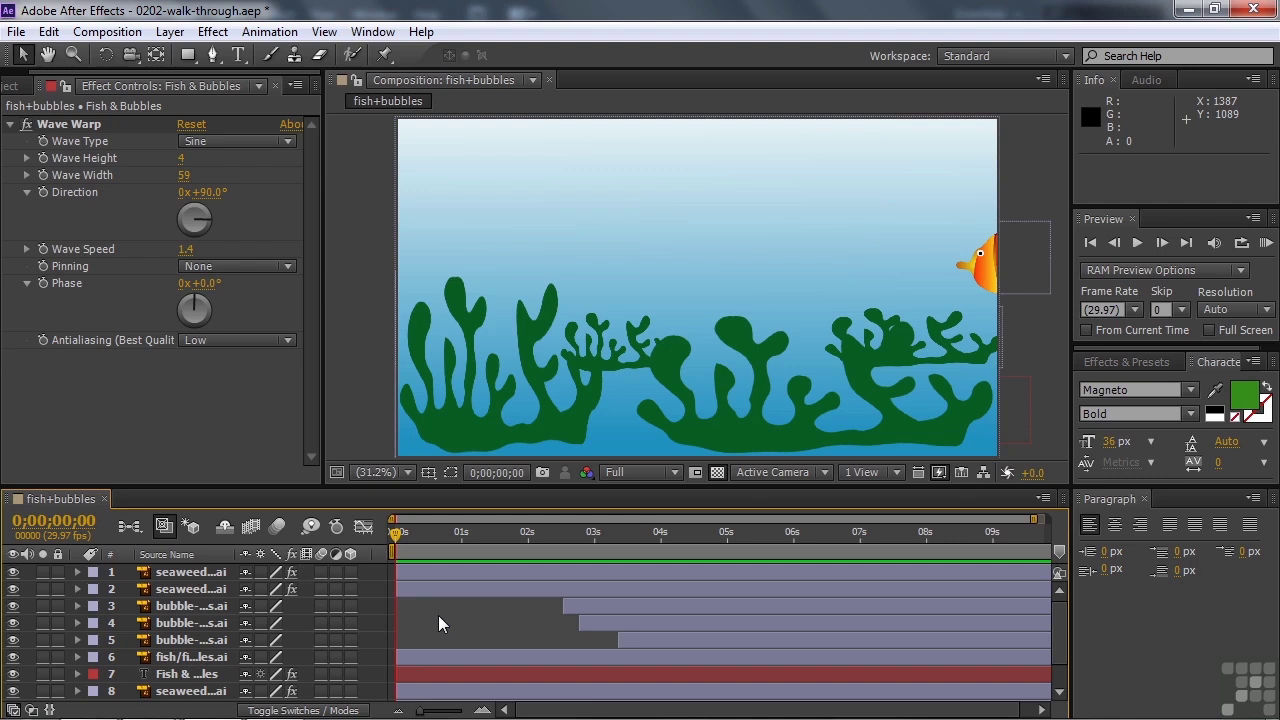
key(space)
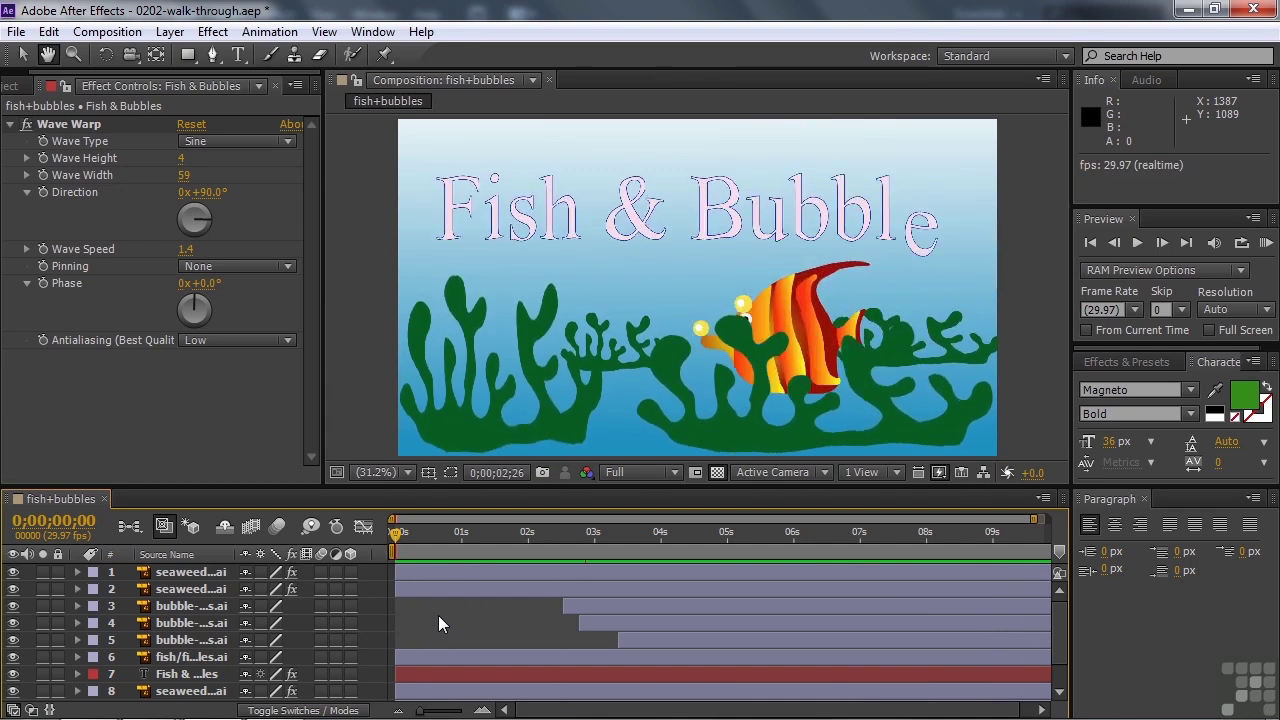
key(space)
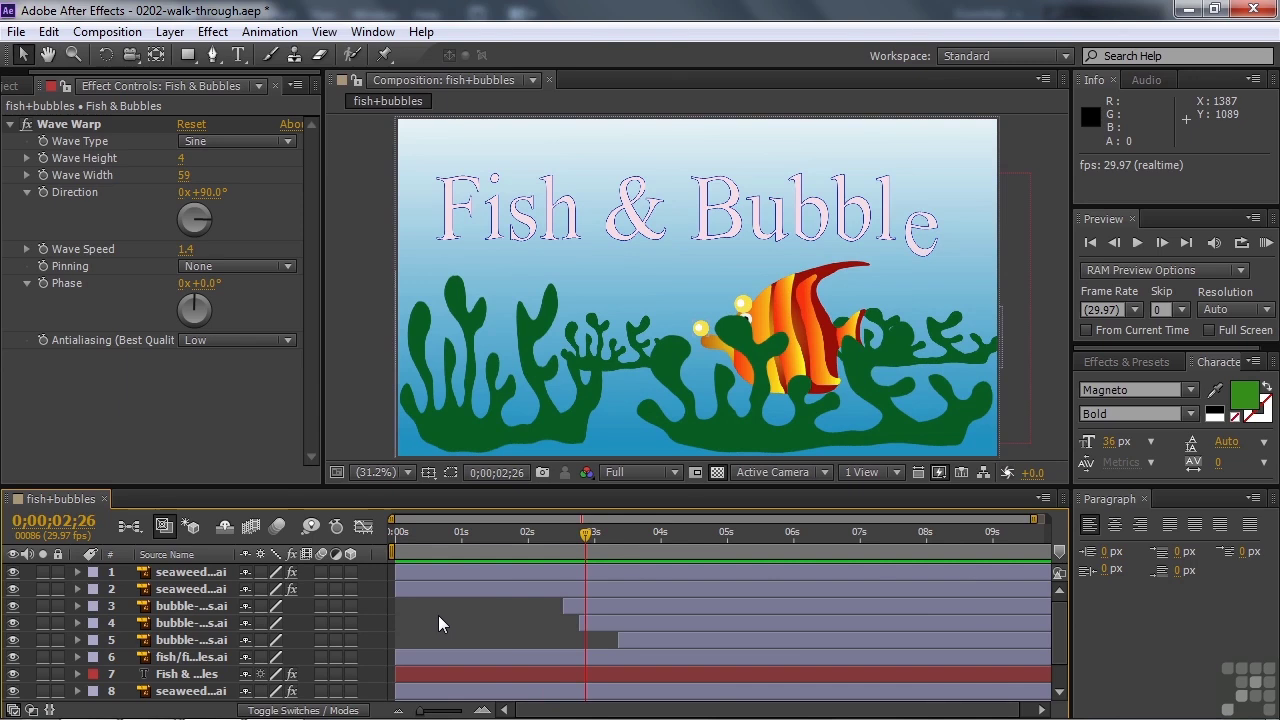